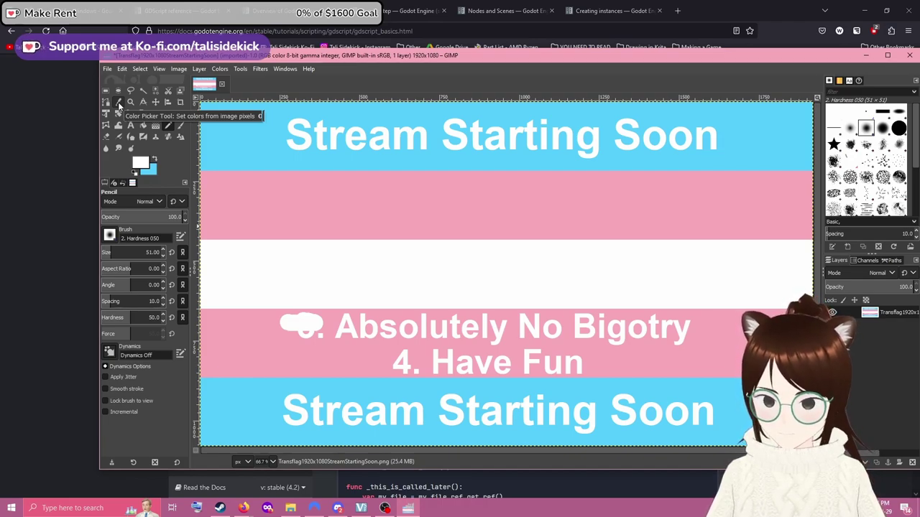
Step: Sample the banner's pink as foreground color and paint over the white smudge and number before "Absolutely No Bigotry" with the Pencil
{"action": "key", "text": "d"}
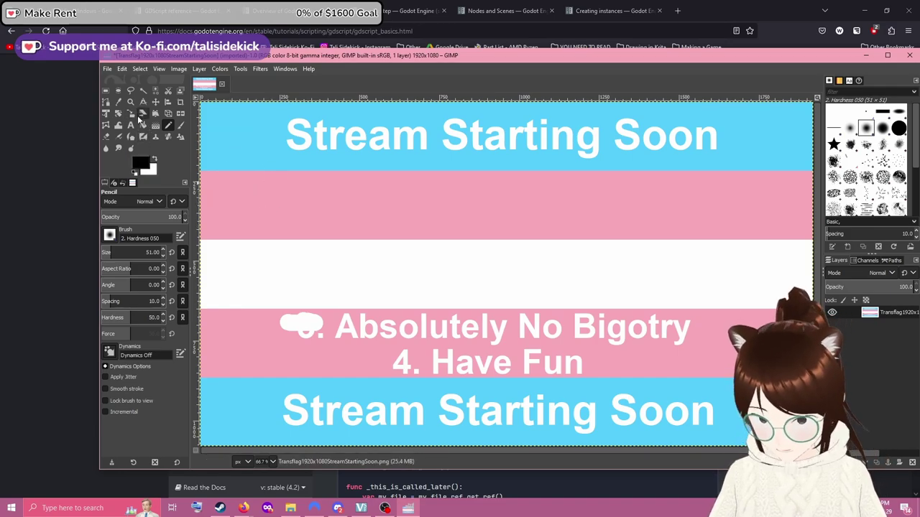
{"action": "key", "text": "o"}
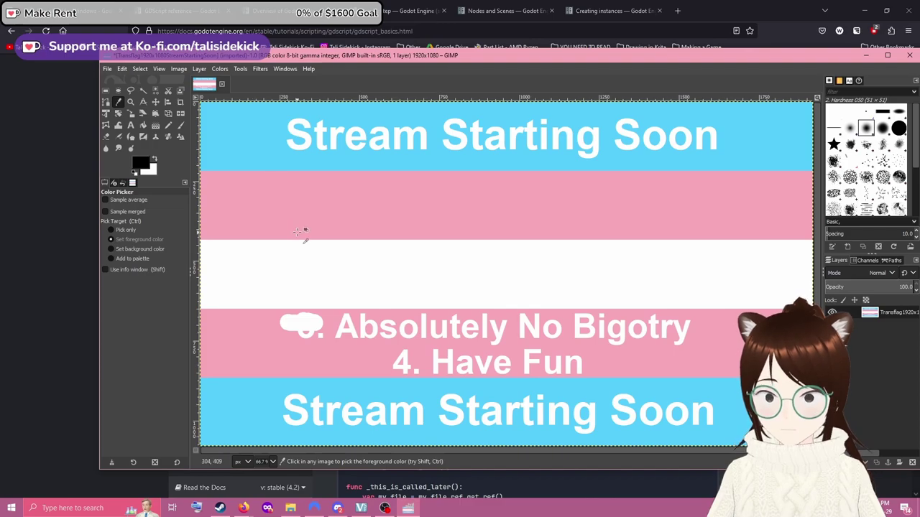
{"action": "left_click", "coordinate": [287, 345]}
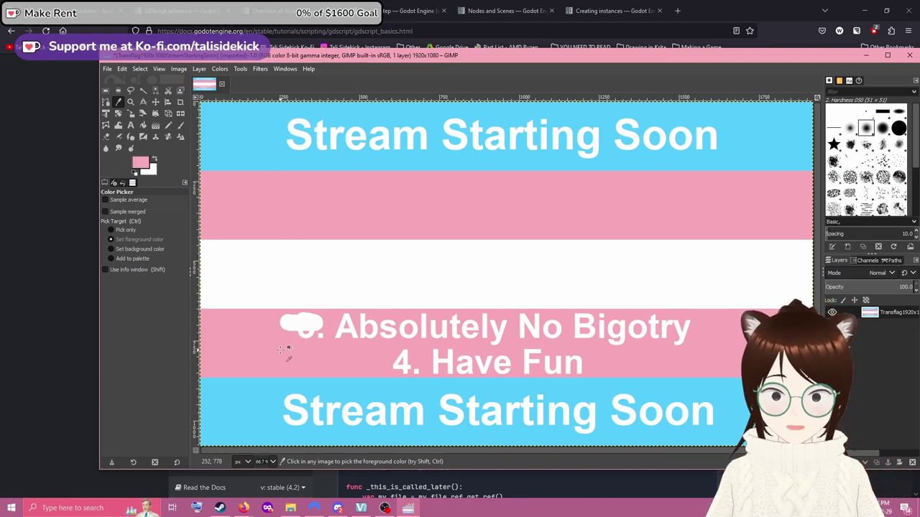
{"action": "left_click", "coordinate": [170, 124]}
{"action": "mouse_move", "coordinate": [284, 327]}
{"action": "left_mouse_down"}
{"action": "mouse_move", "coordinate": [318, 335]}
{"action": "mouse_move", "coordinate": [316, 322]}
{"action": "mouse_move", "coordinate": [288, 319]}
{"action": "mouse_move", "coordinate": [305, 332]}
{"action": "mouse_move", "coordinate": [305, 320]}
{"action": "left_mouse_up"}
{"action": "key", "text": "ctrl+z"}
{"action": "key", "text": "ctrl+z"}
{"action": "key", "text": "ctrl+z"}
{"action": "key", "text": "ctrl+z"}
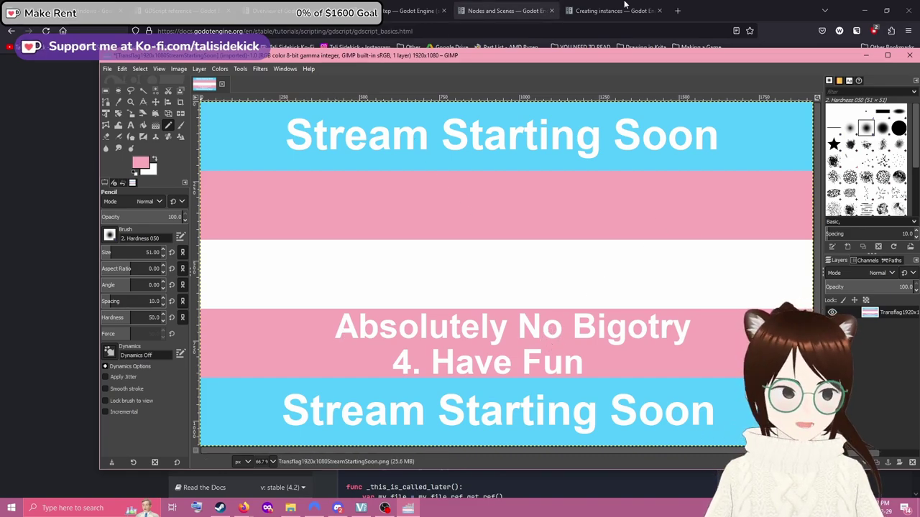
Step: Switch to Firefox and search the web in a new tab for "How to get tablet to work in GIMP"
{"action": "left_click", "coordinate": [678, 10]}
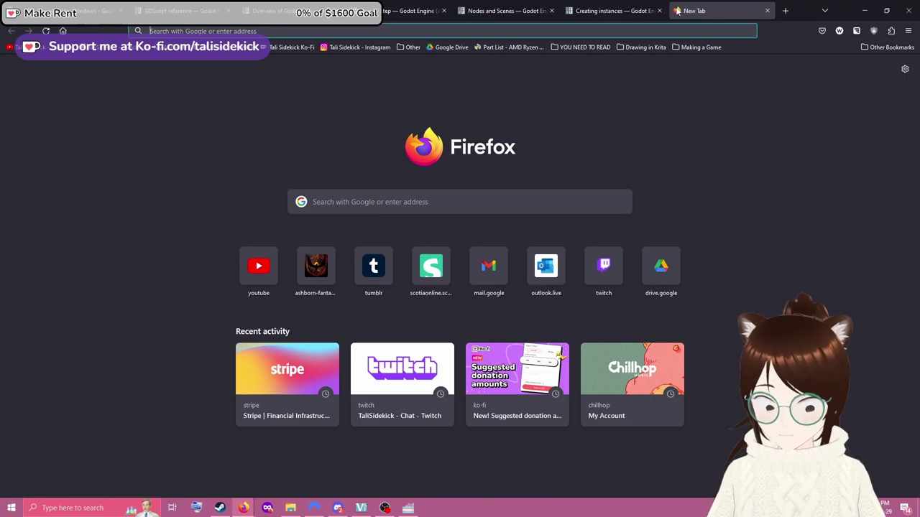
{"action": "type", "text": "How to get b"}
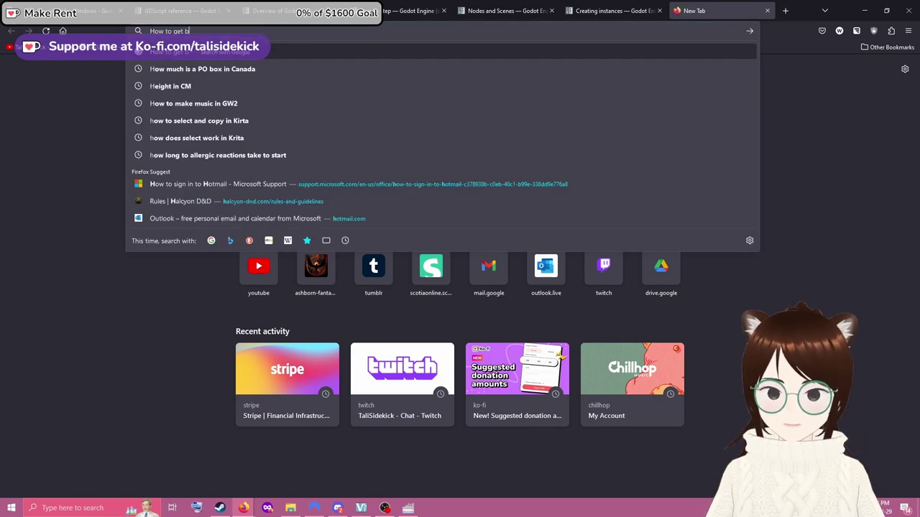
{"action": "key", "text": "BackSpace"}
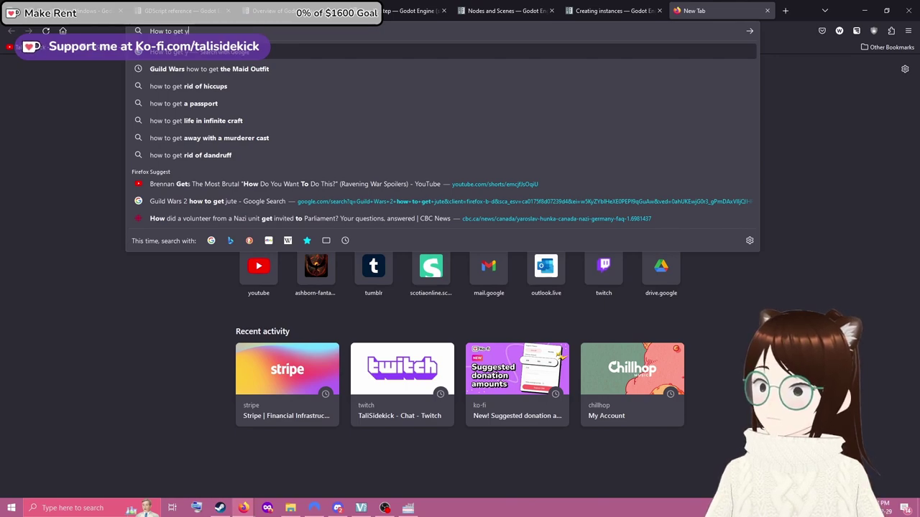
{"action": "type", "text": "ta"}
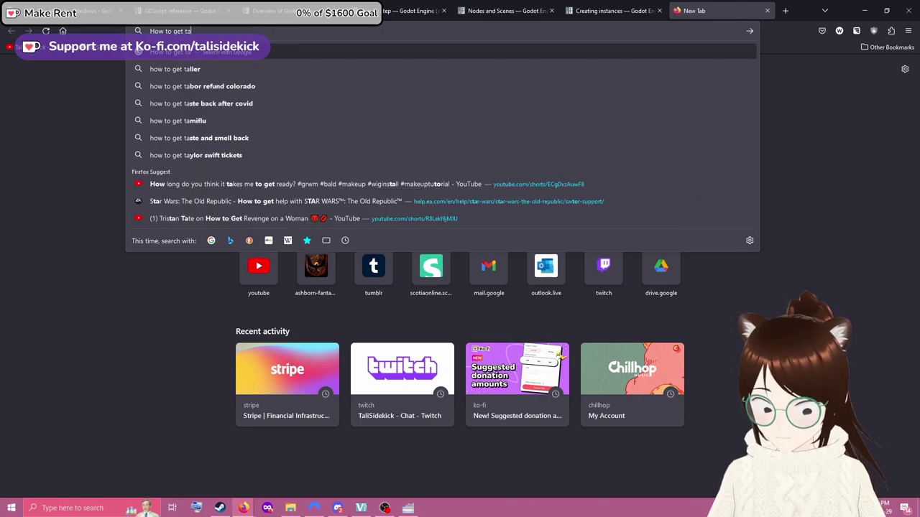
{"action": "type", "text": "blet to work in"}
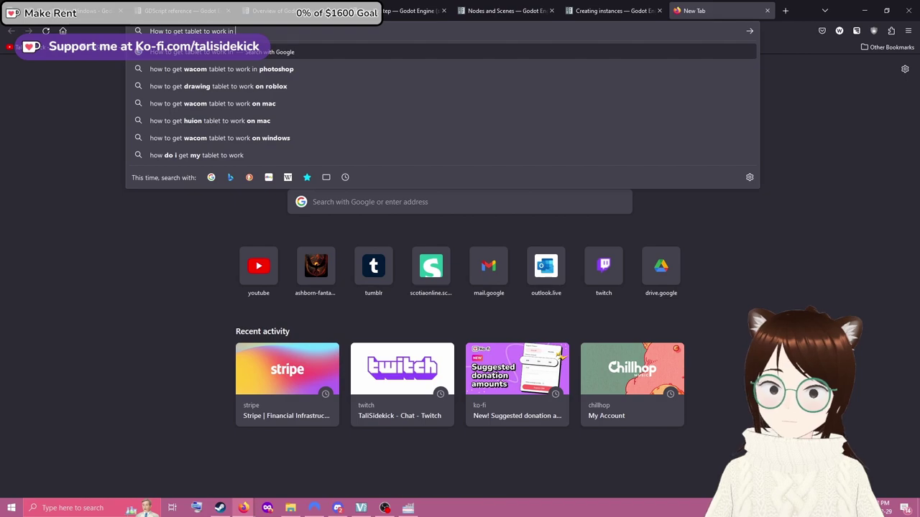
{"action": "type", "text": "GIMP"}
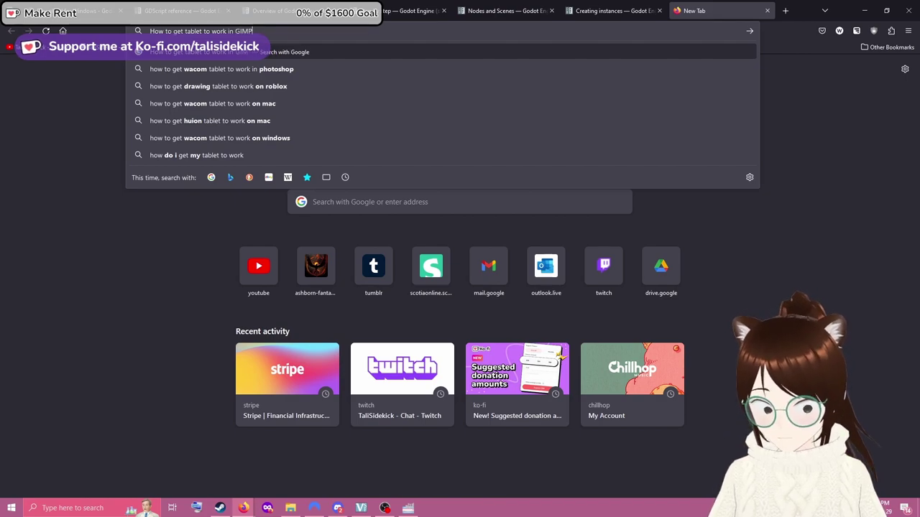
{"action": "key", "text": "Return"}
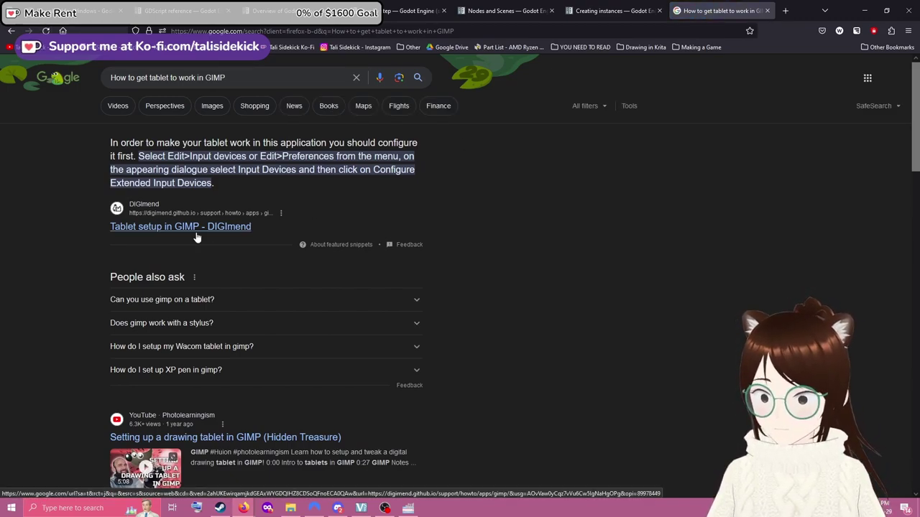
Step: Open the DIGImend "Tablet setup in GIMP" article and read its Tablet setup instructions for GIMP 2.8
{"action": "left_click", "coordinate": [196, 234]}
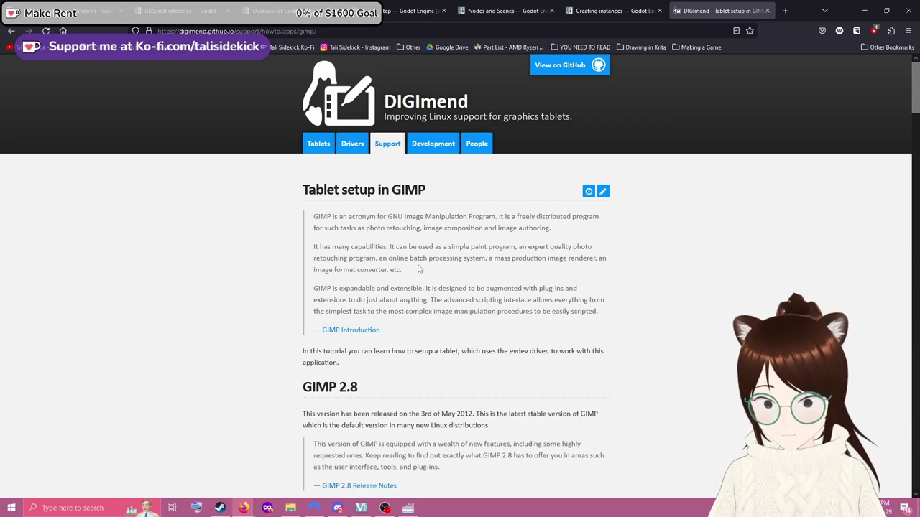
{"action": "left_click_drag", "start_coordinate": [351, 222], "coordinate": [540, 247]}
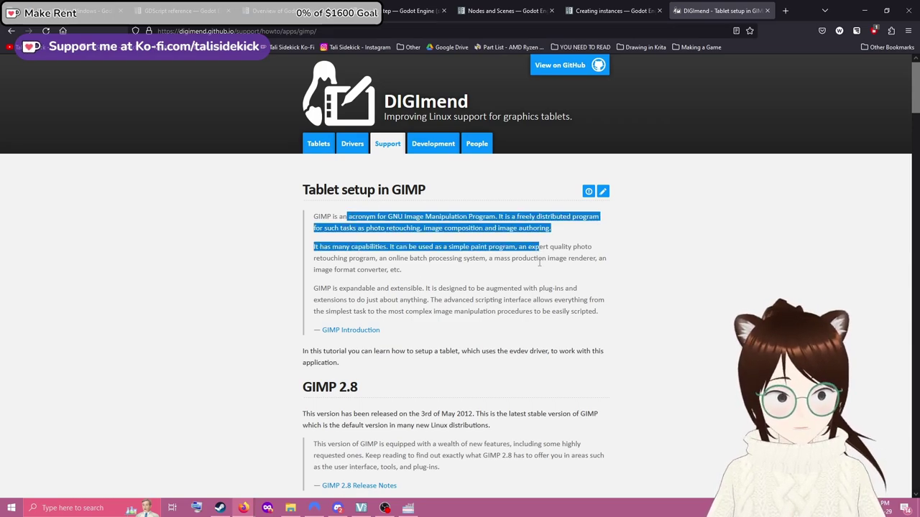
{"action": "left_click", "coordinate": [494, 291]}
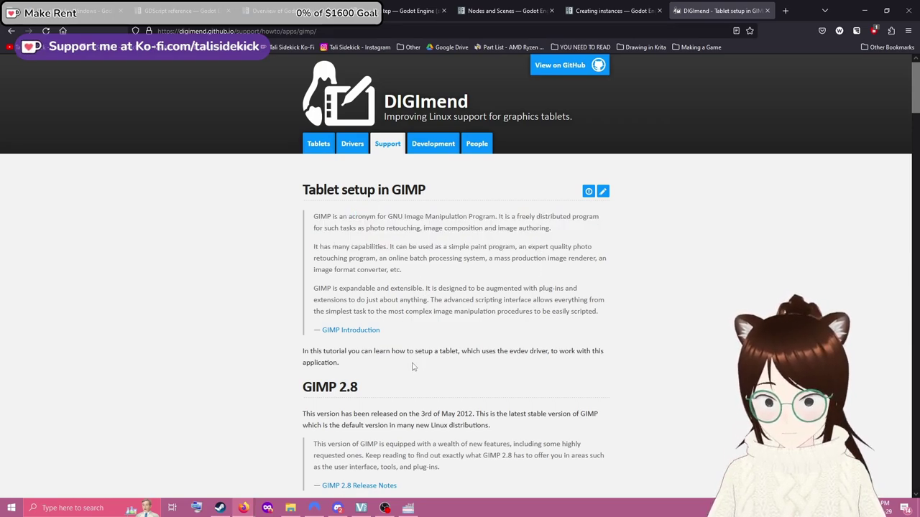
{"action": "scroll", "coordinate": [415, 367], "scroll_direction": "down", "scroll_amount": 2}
{"action": "scroll", "coordinate": [413, 367], "scroll_direction": "down", "scroll_amount": 2}
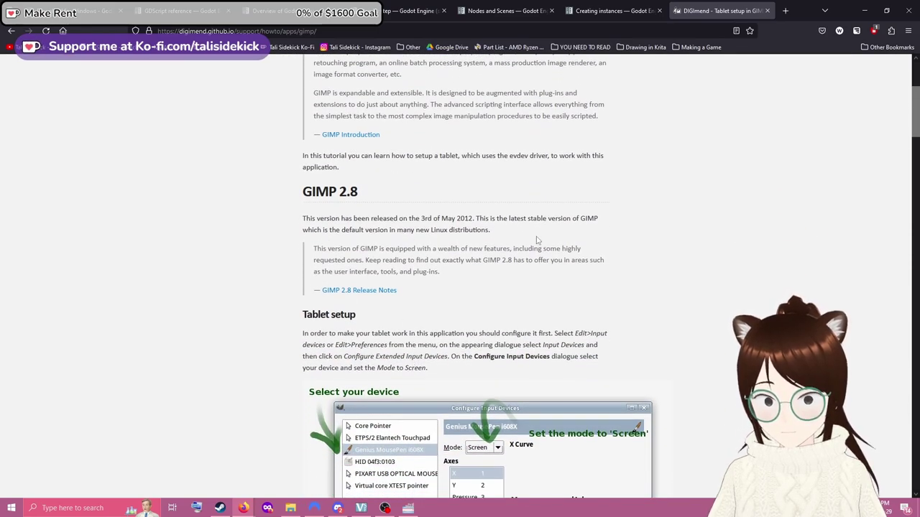
{"action": "scroll", "coordinate": [386, 252], "scroll_direction": "down", "scroll_amount": 2}
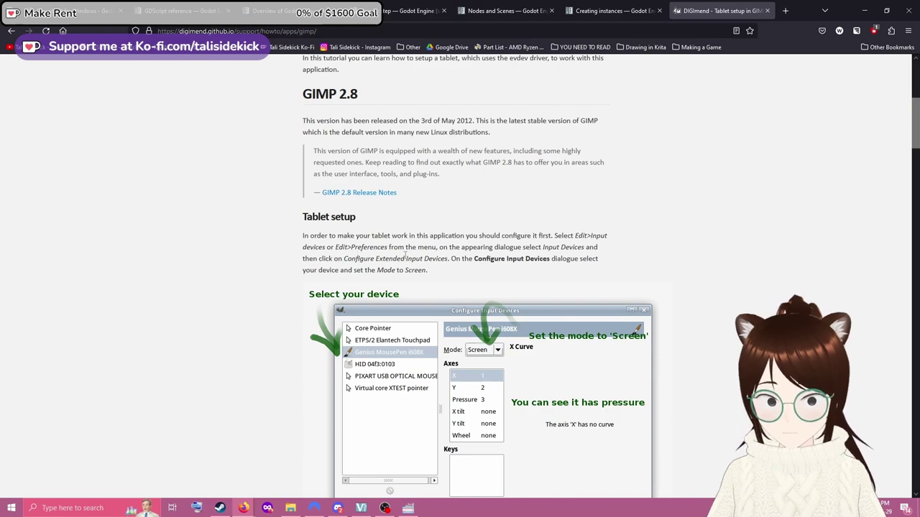
Step: Switch back to GIMP and open the input devices configuration, placing its dialog over the canvas
{"action": "left_click", "coordinate": [407, 508]}
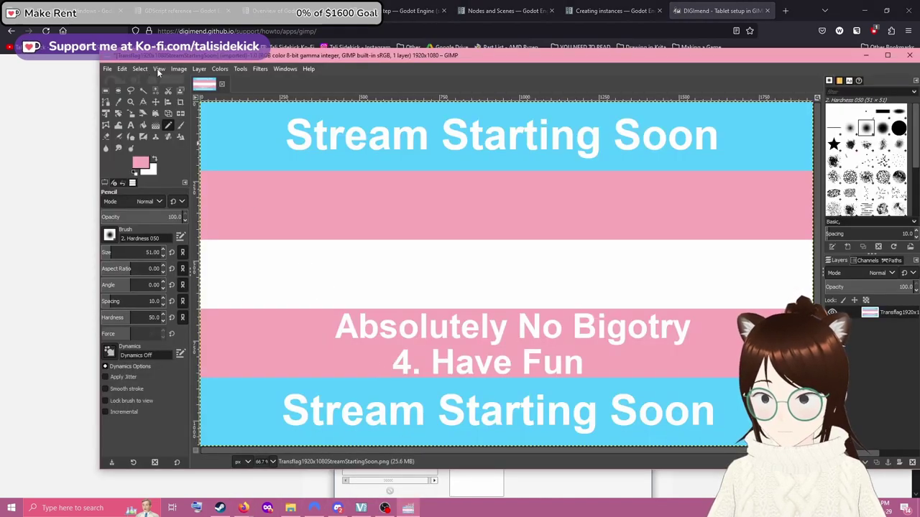
{"action": "left_click_drag", "start_coordinate": [396, 59], "coordinate": [385, 396]}
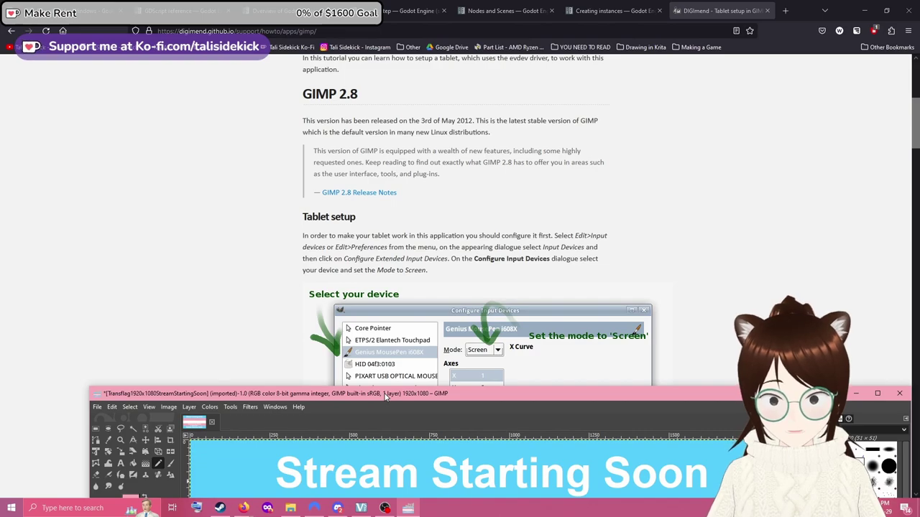
{"action": "left_click_drag", "start_coordinate": [386, 396], "coordinate": [328, 69]}
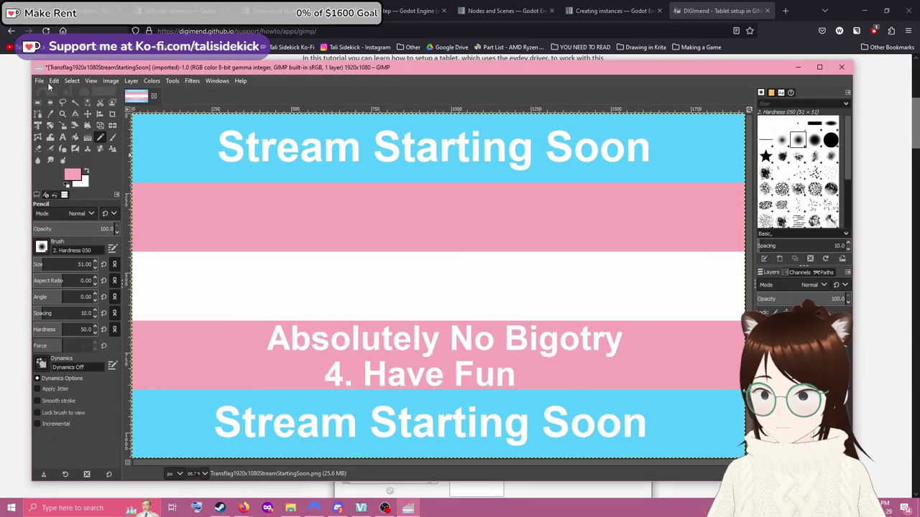
{"action": "left_click", "coordinate": [53, 80]}
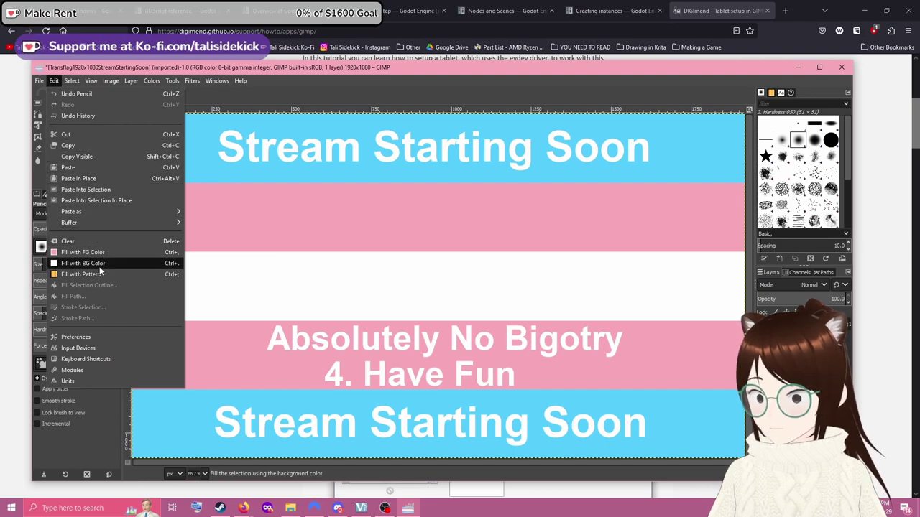
{"action": "left_click", "coordinate": [96, 349]}
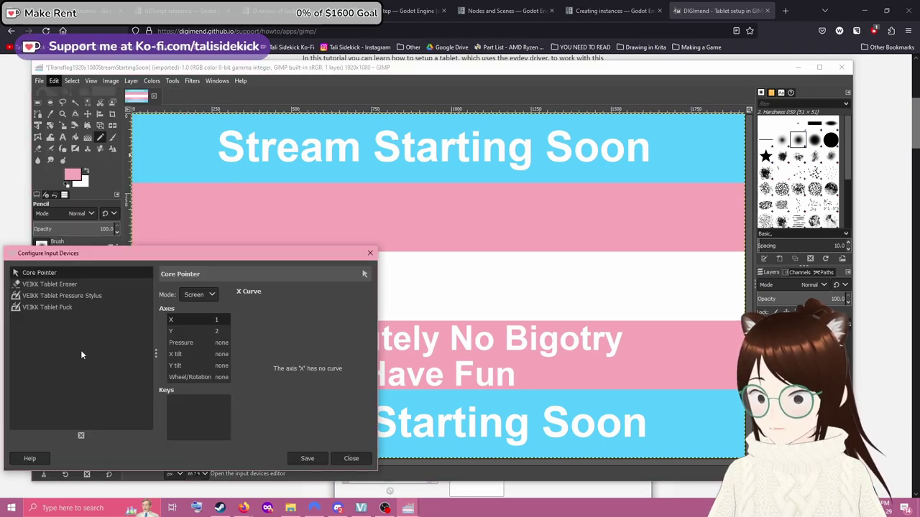
{"action": "left_click_drag", "start_coordinate": [163, 257], "coordinate": [445, 203]}
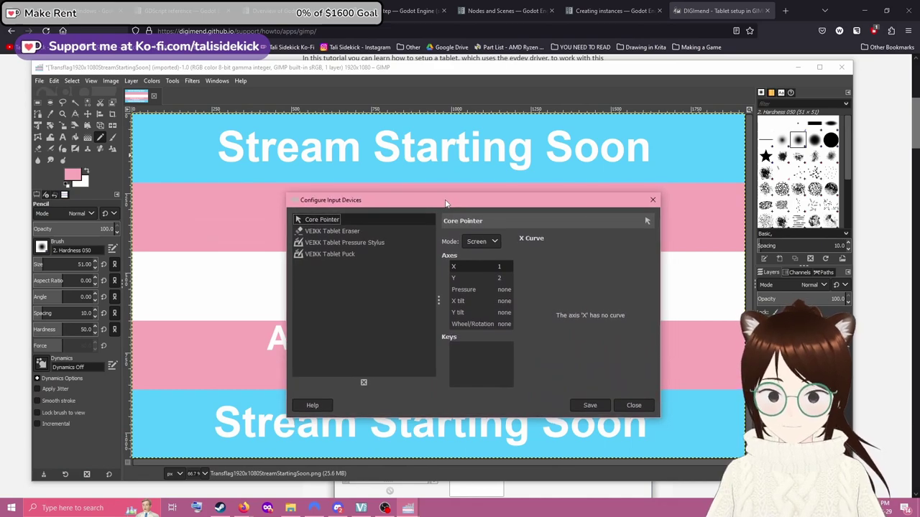
Step: Set the mode of the VEIKK Tablet Eraser device to Screen
{"action": "left_click", "coordinate": [333, 231]}
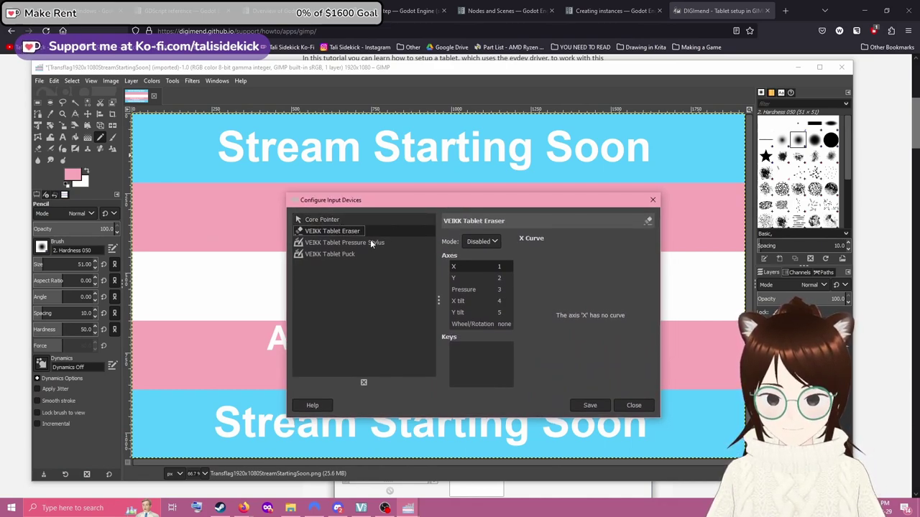
{"action": "left_click", "coordinate": [481, 242]}
{"action": "left_click", "coordinate": [482, 253]}
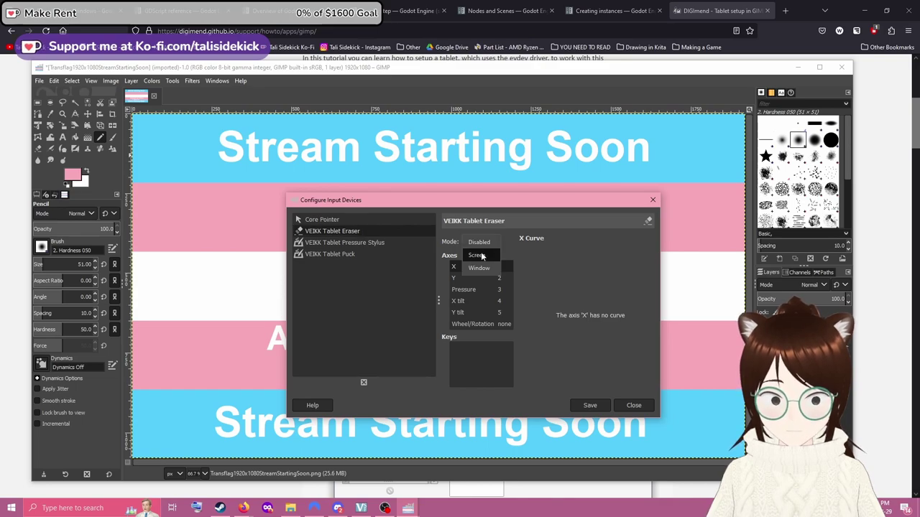
{"action": "left_click", "coordinate": [487, 243]}
{"action": "left_click", "coordinate": [484, 253]}
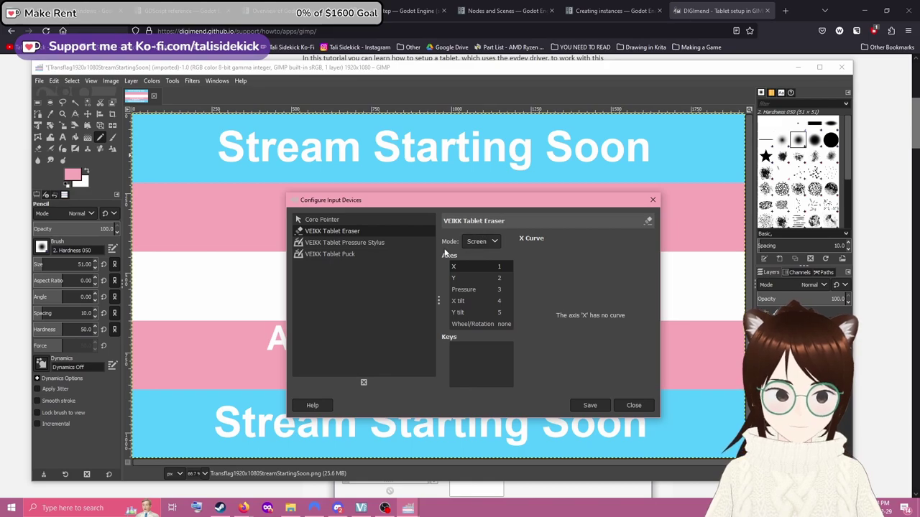
Step: Set the VEIKK Tablet Pressure Stylus mode to Screen and close the input devices configuration with the Pencil tool active
{"action": "left_click", "coordinate": [366, 243]}
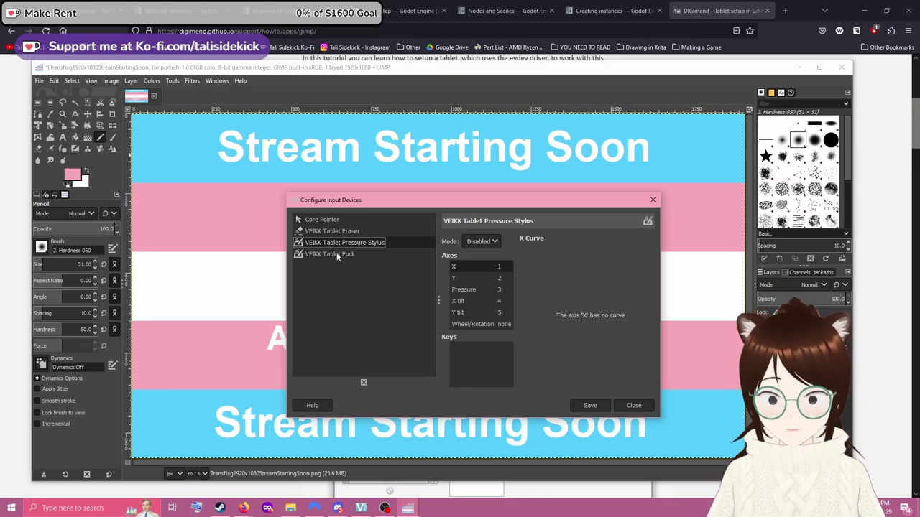
{"action": "left_click", "coordinate": [336, 253]}
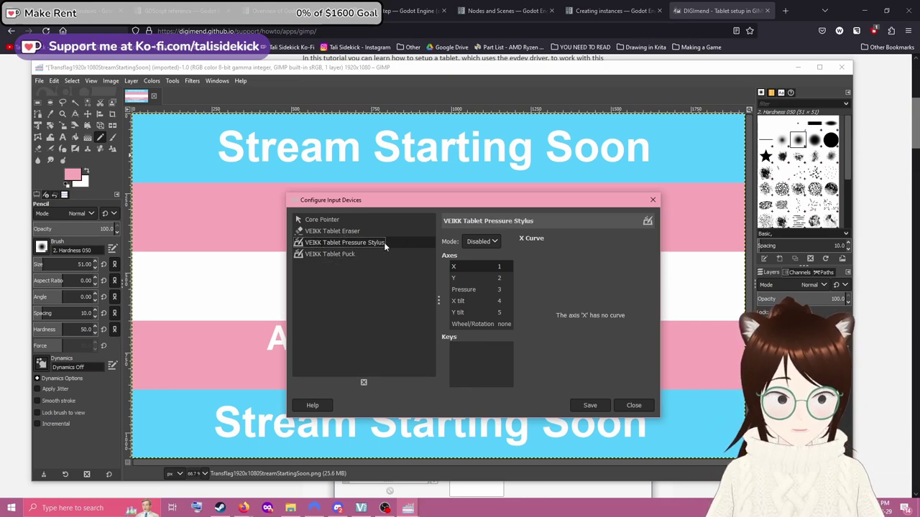
{"action": "left_click", "coordinate": [484, 244]}
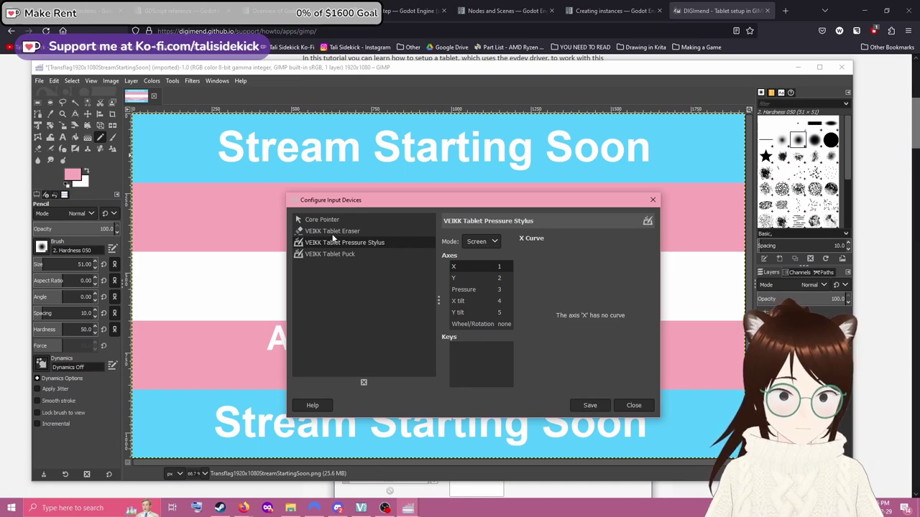
{"action": "key", "text": "shift+c"}
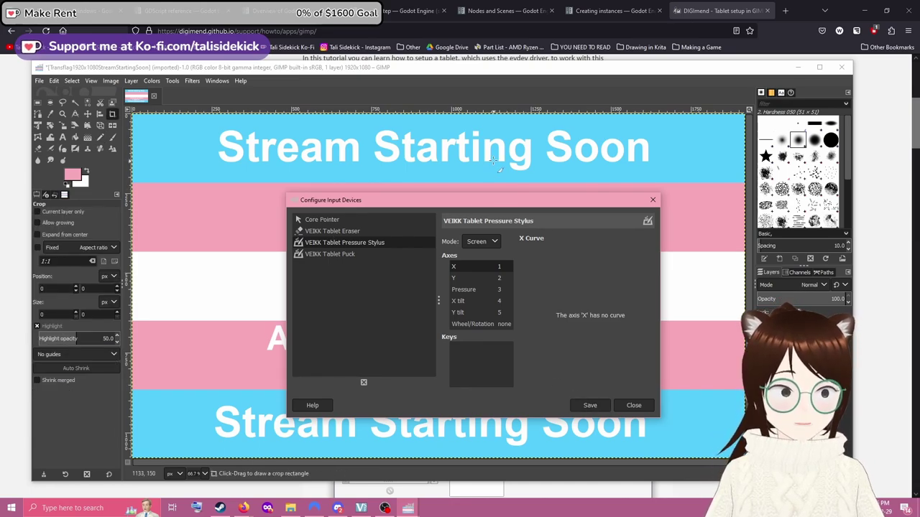
{"action": "key", "text": "n"}
{"action": "left_click", "coordinate": [652, 200]}
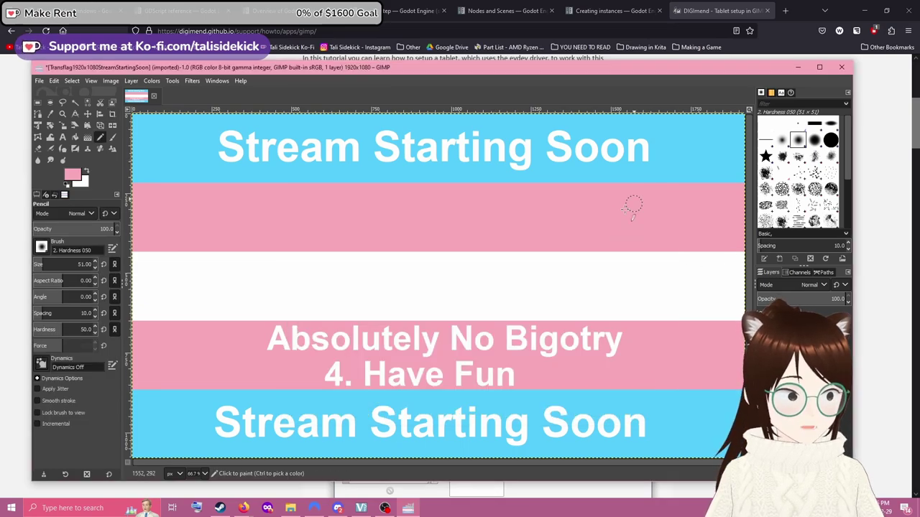
{"action": "key", "text": "shift+c"}
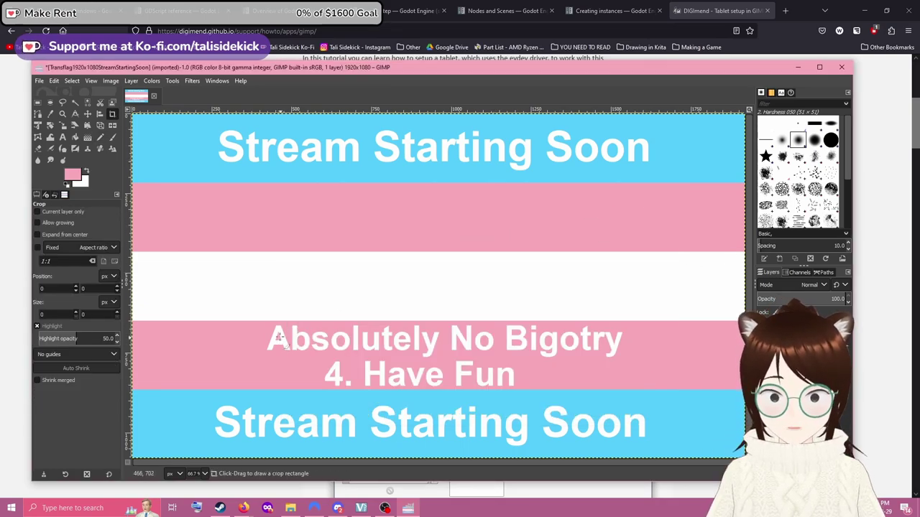
{"action": "left_click_drag", "start_coordinate": [281, 336], "coordinate": [274, 345]}
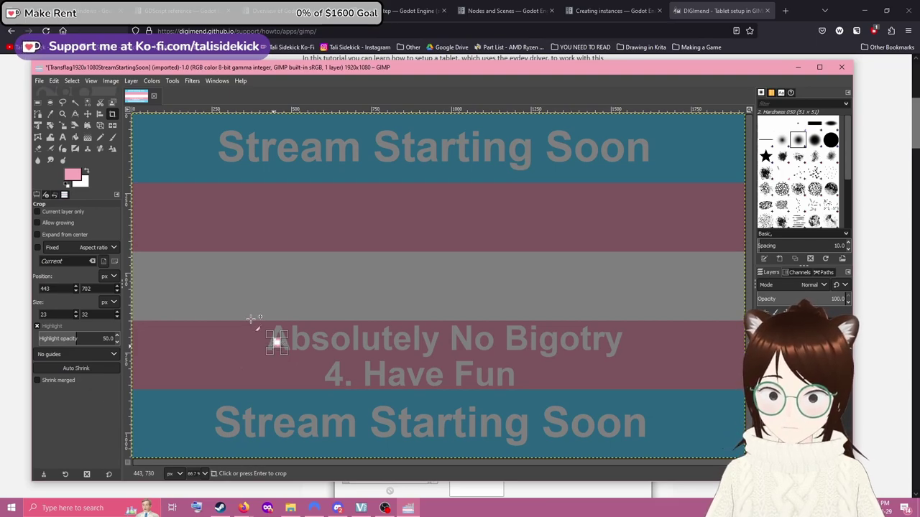
{"action": "key", "text": "Return"}
{"action": "key", "text": "n"}
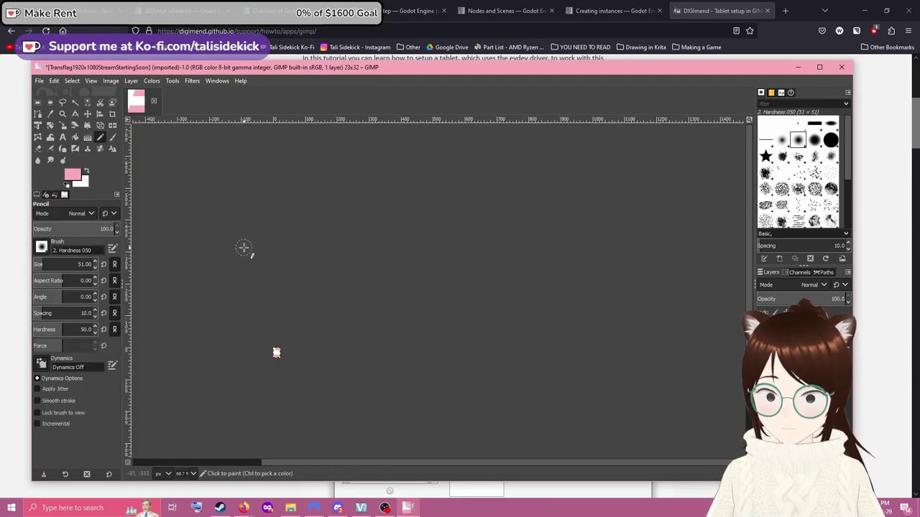
{"action": "key", "text": "ctrl+z"}
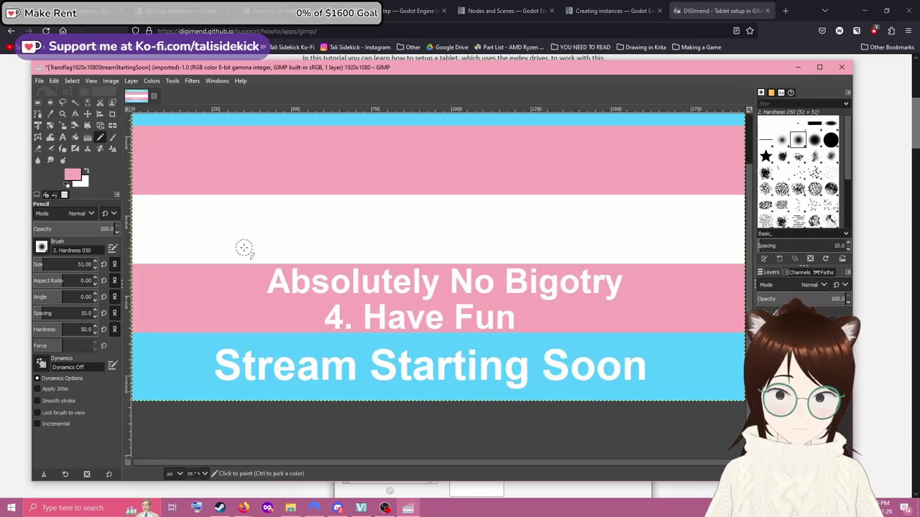
{"action": "scroll", "coordinate": [244, 248], "scroll_direction": "up", "scroll_amount": 2}
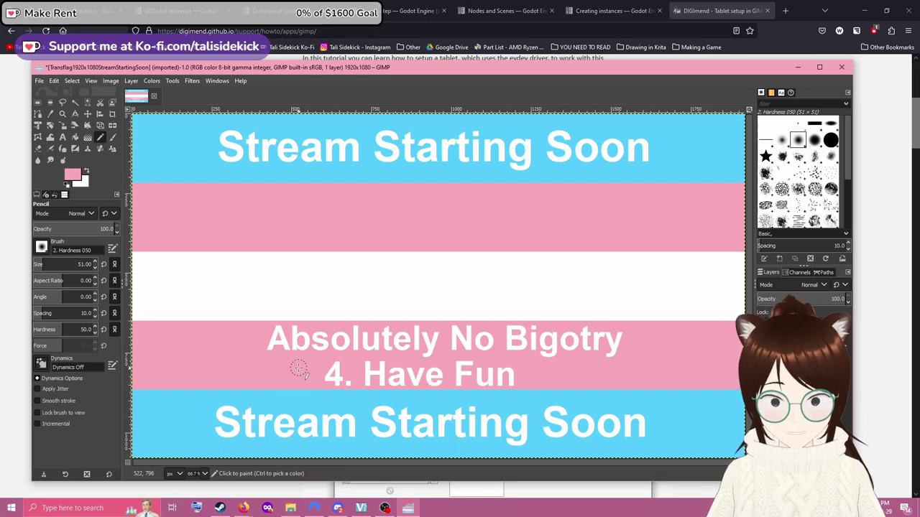
{"action": "key", "text": "shift+c"}
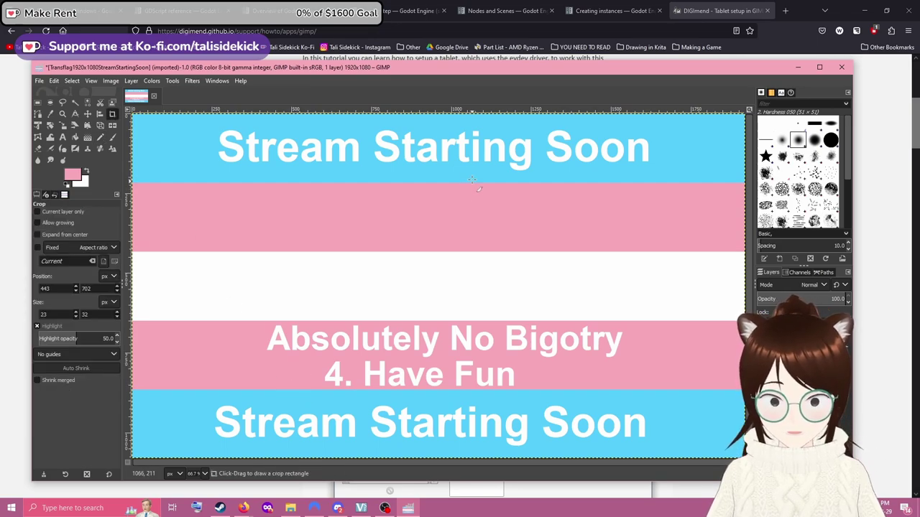
{"action": "right_click", "coordinate": [279, 350]}
{"action": "key", "text": "Escape"}
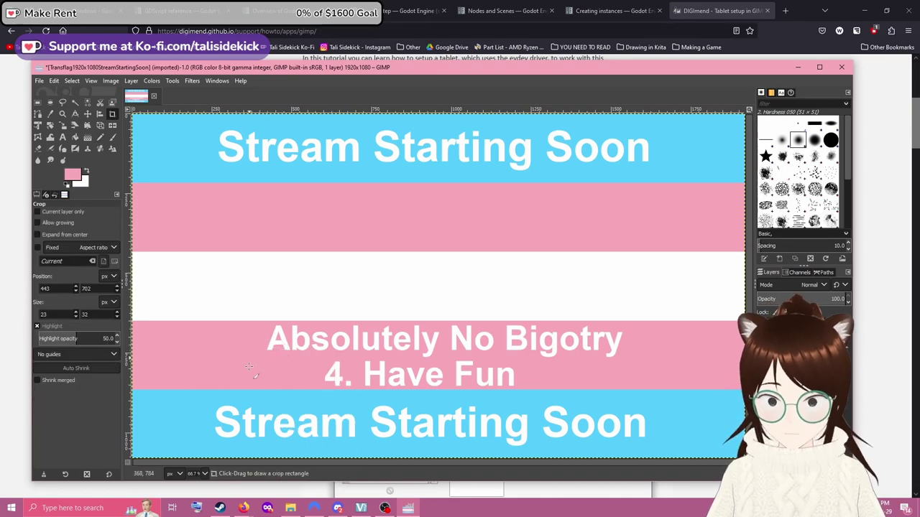
{"action": "key", "text": "space"}
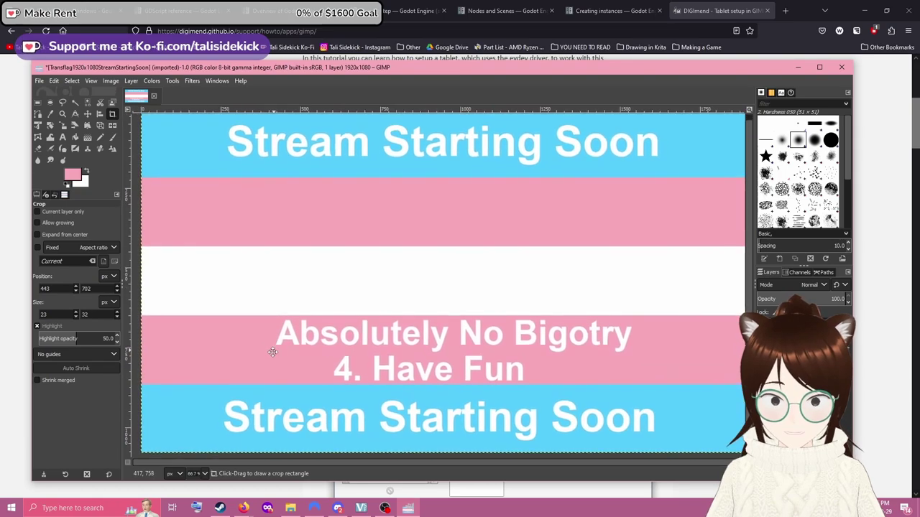
{"action": "key", "text": "space"}
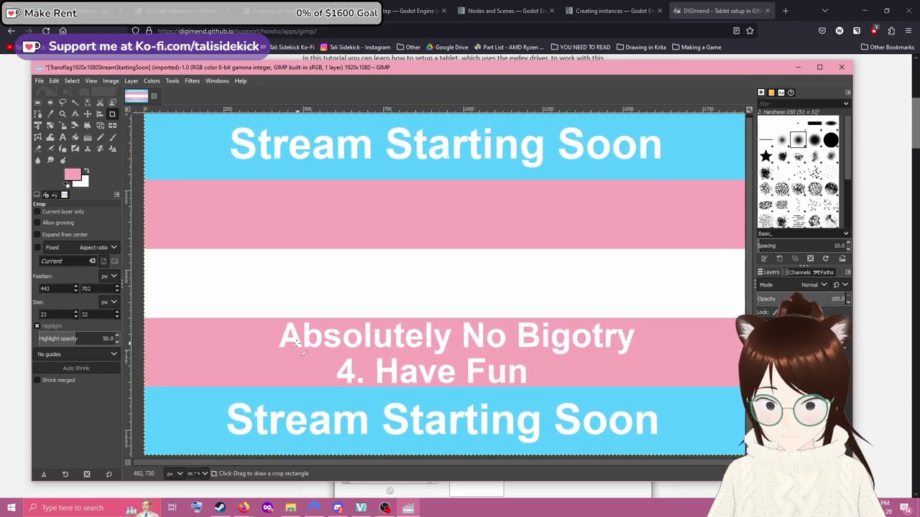
{"action": "left_click_drag", "start_coordinate": [294, 355], "coordinate": [306, 357]}
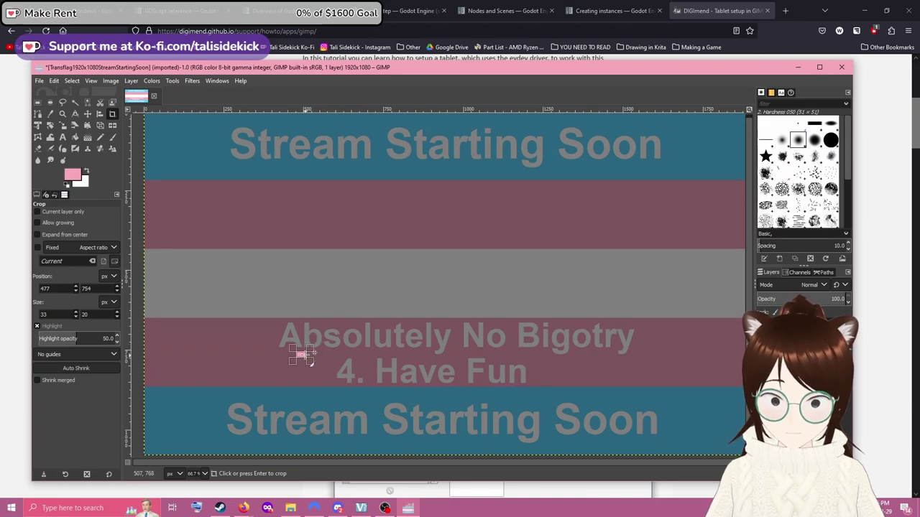
{"action": "left_click", "coordinate": [343, 341]}
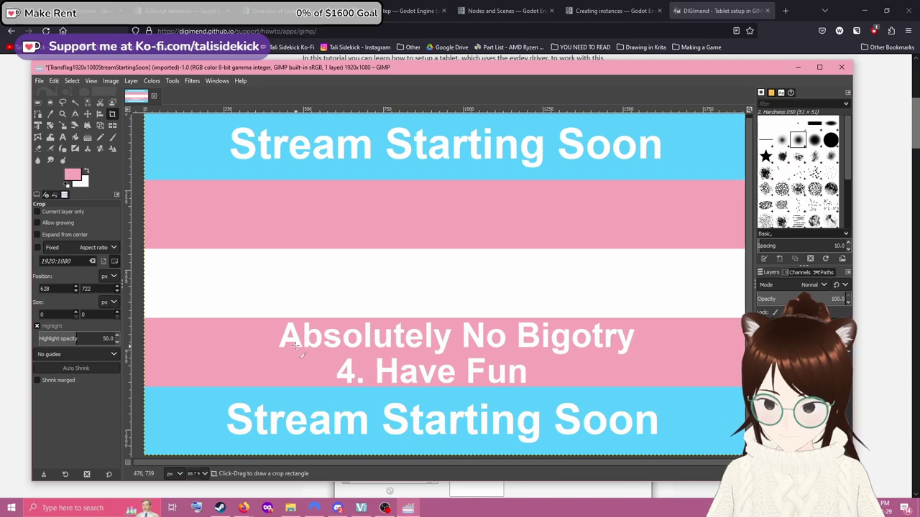
{"action": "key", "text": "n"}
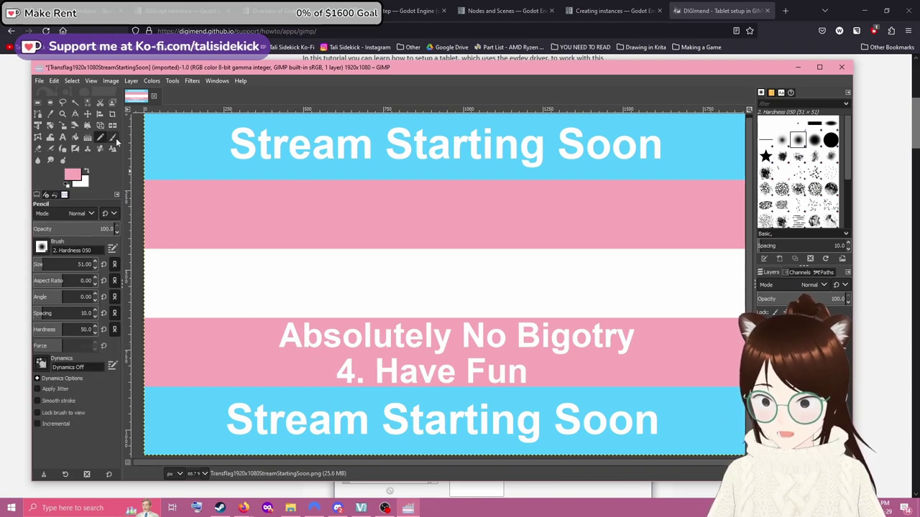
{"action": "key", "text": "shift+c"}
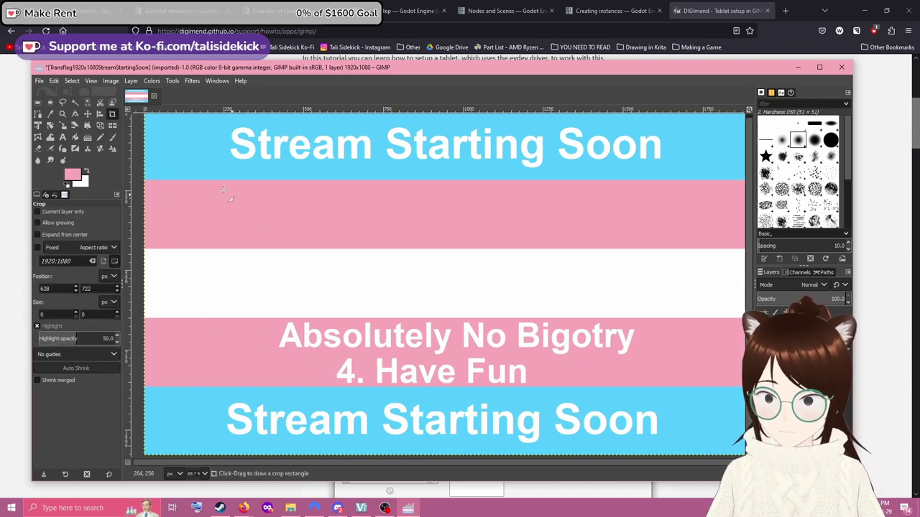
Step: Paint over "Absolutely No Bigotry" and "4. Have Fun" in the lower pink stripe with the pink Pencil, undoing the first stroke
{"action": "left_click", "coordinate": [100, 137]}
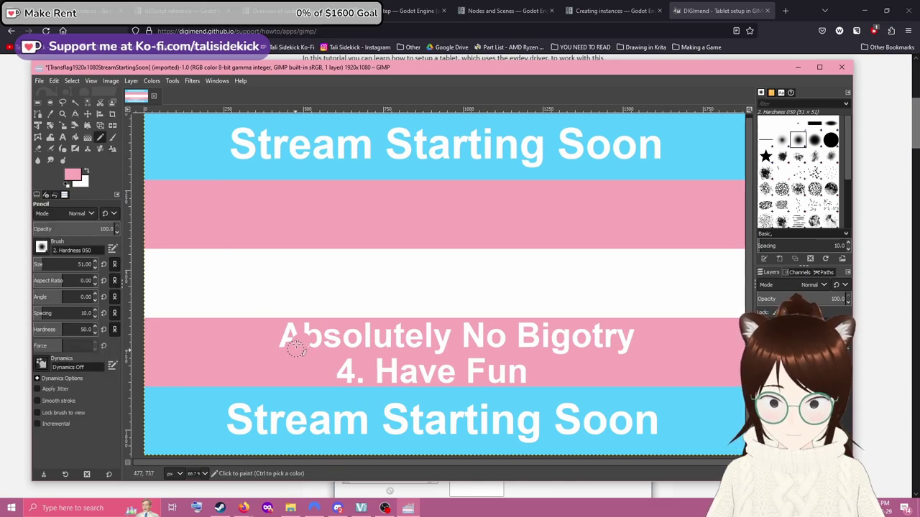
{"action": "mouse_move", "coordinate": [296, 349]}
{"action": "left_mouse_down"}
{"action": "mouse_move", "coordinate": [317, 332]}
{"action": "mouse_move", "coordinate": [310, 344]}
{"action": "mouse_move", "coordinate": [322, 333]}
{"action": "mouse_move", "coordinate": [322, 341]}
{"action": "mouse_move", "coordinate": [349, 333]}
{"action": "mouse_move", "coordinate": [335, 342]}
{"action": "mouse_move", "coordinate": [447, 343]}
{"action": "mouse_move", "coordinate": [435, 349]}
{"action": "mouse_move", "coordinate": [481, 336]}
{"action": "mouse_move", "coordinate": [466, 341]}
{"action": "mouse_move", "coordinate": [616, 349]}
{"action": "mouse_move", "coordinate": [627, 333]}
{"action": "mouse_move", "coordinate": [522, 329]}
{"action": "left_mouse_up"}
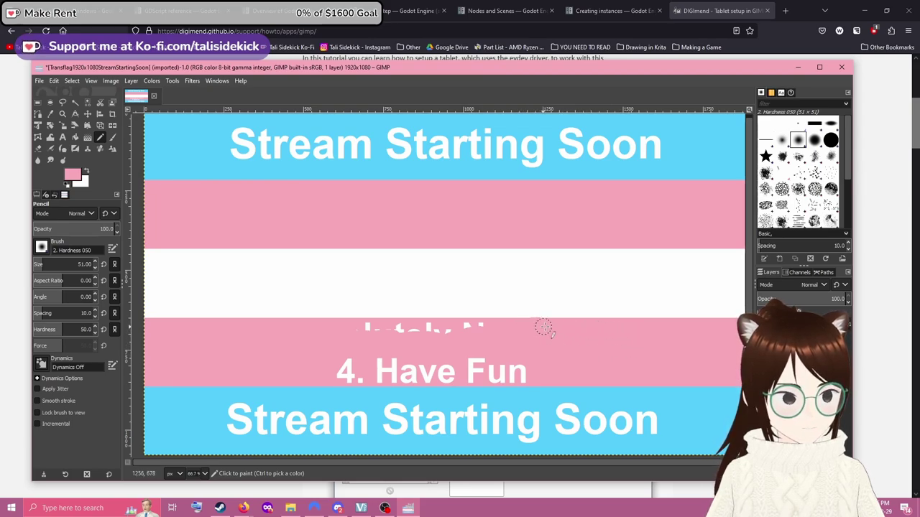
{"action": "key", "text": "ctrl+z"}
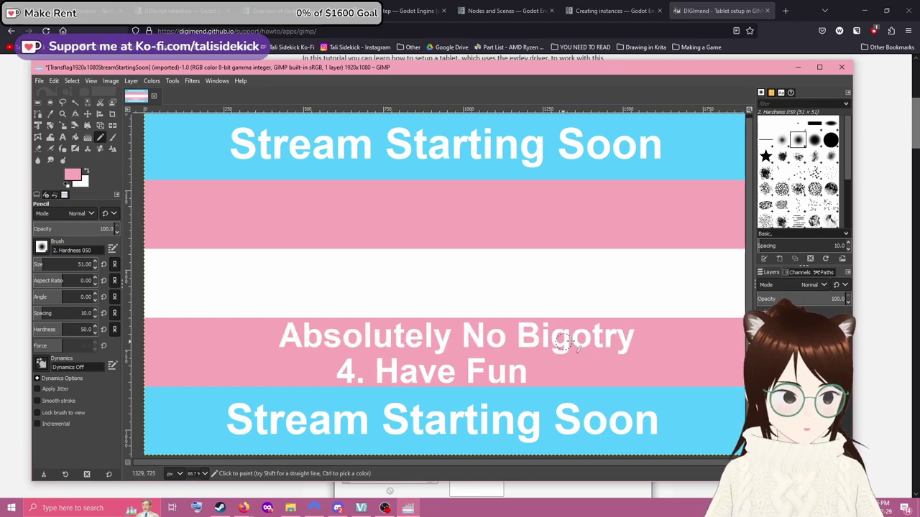
{"action": "left_click_drag", "start_coordinate": [635, 330], "coordinate": [608, 331]}
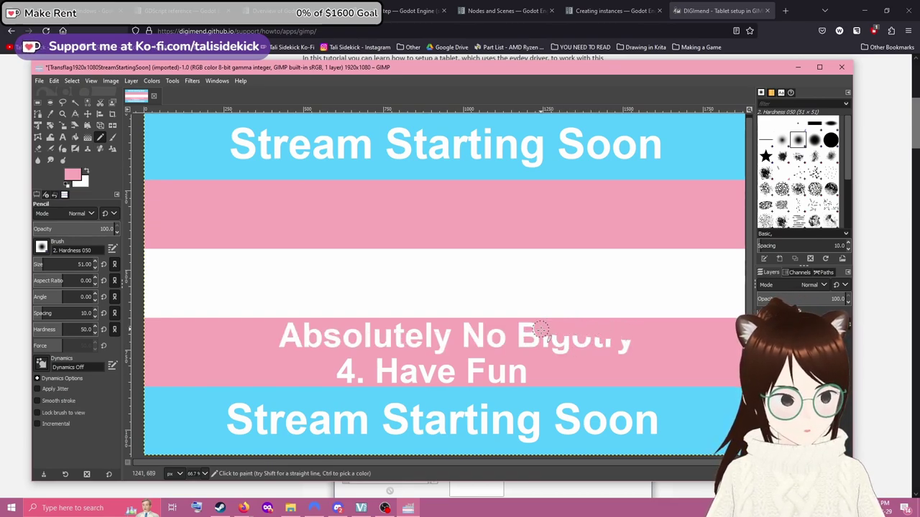
{"action": "mouse_move", "coordinate": [499, 332]}
{"action": "left_mouse_down"}
{"action": "mouse_move", "coordinate": [309, 330]}
{"action": "mouse_move", "coordinate": [286, 341]}
{"action": "mouse_move", "coordinate": [294, 351]}
{"action": "mouse_move", "coordinate": [321, 344]}
{"action": "left_mouse_up"}
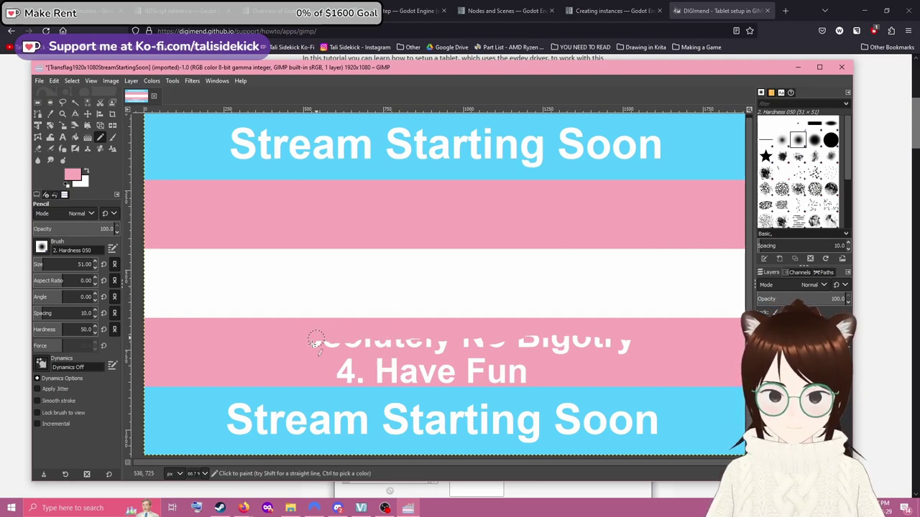
{"action": "mouse_move", "coordinate": [313, 351]}
{"action": "left_mouse_down"}
{"action": "mouse_move", "coordinate": [342, 348]}
{"action": "mouse_move", "coordinate": [340, 377]}
{"action": "mouse_move", "coordinate": [349, 366]}
{"action": "mouse_move", "coordinate": [360, 377]}
{"action": "mouse_move", "coordinate": [386, 369]}
{"action": "mouse_move", "coordinate": [378, 378]}
{"action": "mouse_move", "coordinate": [523, 377]}
{"action": "mouse_move", "coordinate": [519, 369]}
{"action": "mouse_move", "coordinate": [513, 379]}
{"action": "mouse_move", "coordinate": [468, 360]}
{"action": "mouse_move", "coordinate": [382, 364]}
{"action": "mouse_move", "coordinate": [350, 354]}
{"action": "mouse_move", "coordinate": [351, 346]}
{"action": "mouse_move", "coordinate": [438, 340]}
{"action": "mouse_move", "coordinate": [627, 345]}
{"action": "mouse_move", "coordinate": [550, 351]}
{"action": "left_mouse_up"}
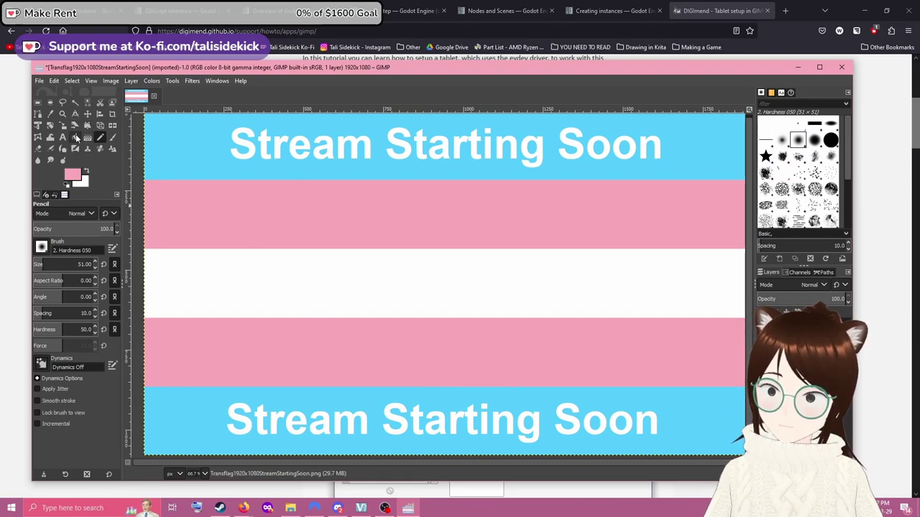
Step: Pick the banner's light blue and paint over "Stream Starting Soon" in the lower blue stripe with the Pencil
{"action": "left_click", "coordinate": [50, 114]}
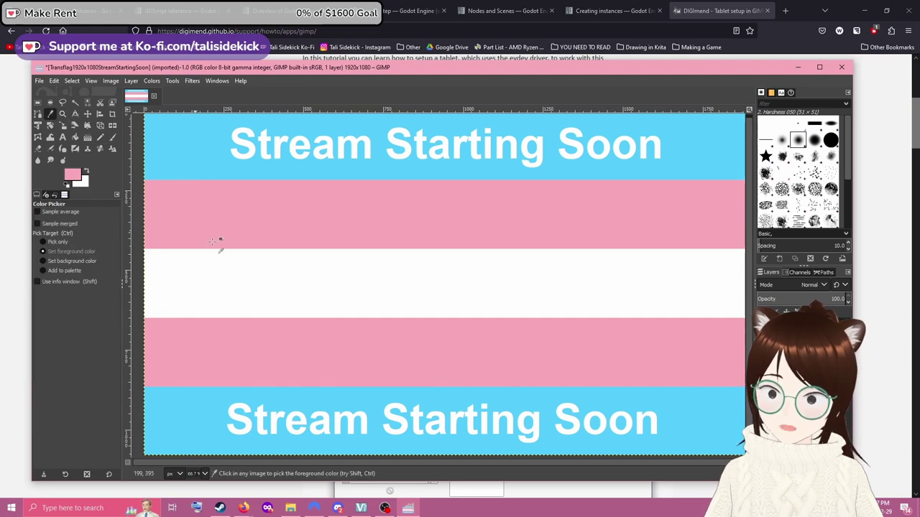
{"action": "left_click", "coordinate": [101, 137]}
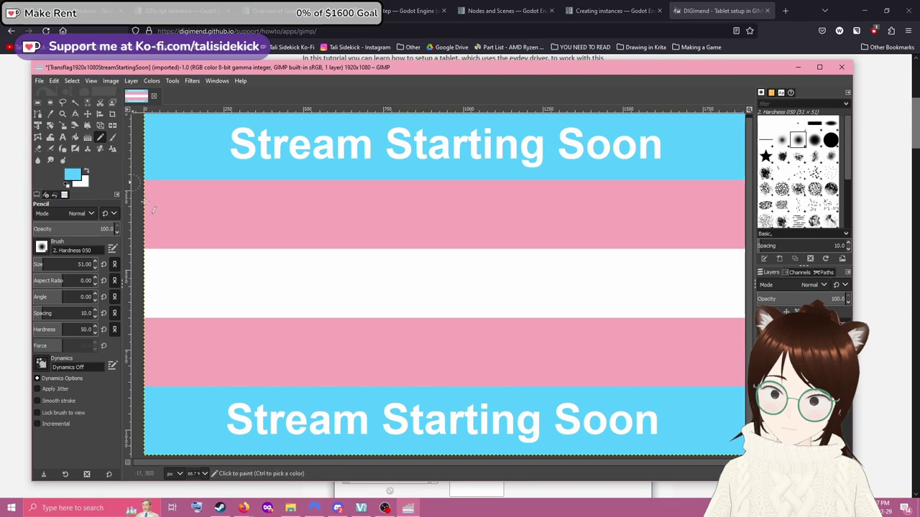
{"action": "mouse_move", "coordinate": [244, 404]}
{"action": "left_mouse_down"}
{"action": "mouse_move", "coordinate": [237, 434]}
{"action": "mouse_move", "coordinate": [258, 409]}
{"action": "mouse_move", "coordinate": [354, 410]}
{"action": "mouse_move", "coordinate": [364, 419]}
{"action": "mouse_move", "coordinate": [261, 437]}
{"action": "mouse_move", "coordinate": [284, 421]}
{"action": "mouse_move", "coordinate": [326, 417]}
{"action": "left_mouse_up"}
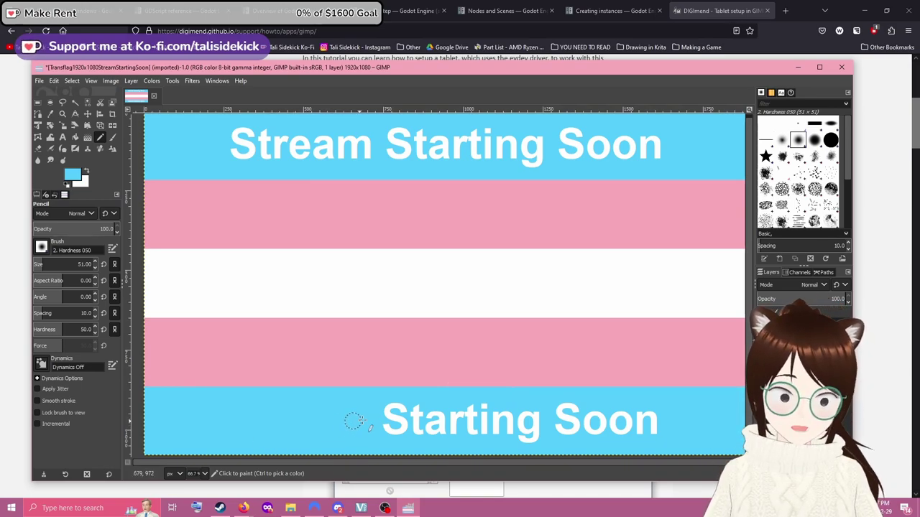
{"action": "mouse_move", "coordinate": [353, 421]}
{"action": "left_mouse_down"}
{"action": "mouse_move", "coordinate": [394, 419]}
{"action": "mouse_move", "coordinate": [379, 427]}
{"action": "mouse_move", "coordinate": [404, 428]}
{"action": "mouse_move", "coordinate": [409, 420]}
{"action": "mouse_move", "coordinate": [385, 411]}
{"action": "mouse_move", "coordinate": [449, 413]}
{"action": "mouse_move", "coordinate": [428, 425]}
{"action": "mouse_move", "coordinate": [478, 410]}
{"action": "mouse_move", "coordinate": [417, 432]}
{"action": "mouse_move", "coordinate": [427, 433]}
{"action": "mouse_move", "coordinate": [472, 425]}
{"action": "mouse_move", "coordinate": [488, 409]}
{"action": "mouse_move", "coordinate": [473, 426]}
{"action": "mouse_move", "coordinate": [496, 417]}
{"action": "mouse_move", "coordinate": [505, 417]}
{"action": "mouse_move", "coordinate": [502, 430]}
{"action": "mouse_move", "coordinate": [538, 424]}
{"action": "mouse_move", "coordinate": [520, 436]}
{"action": "mouse_move", "coordinate": [572, 411]}
{"action": "mouse_move", "coordinate": [602, 410]}
{"action": "mouse_move", "coordinate": [627, 430]}
{"action": "mouse_move", "coordinate": [651, 426]}
{"action": "left_mouse_up"}
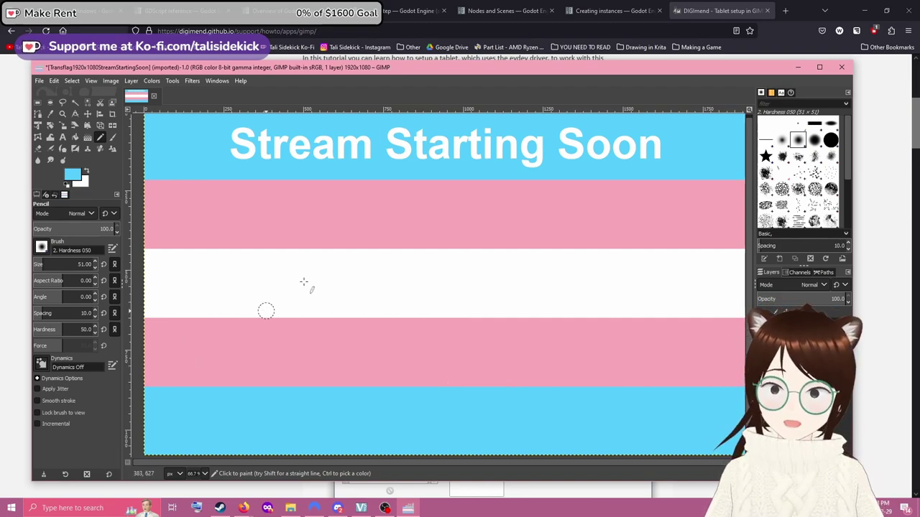
Step: Pick the pink of the upper stripe as the foreground colour and set the Text tool's font to Arial
{"action": "left_click", "coordinate": [216, 215], "text": "ctrl"}
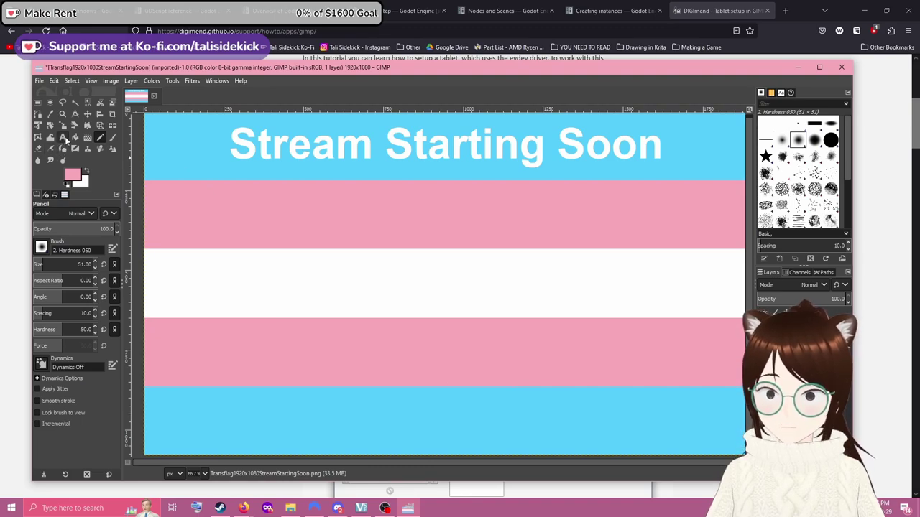
{"action": "left_click", "coordinate": [63, 137]}
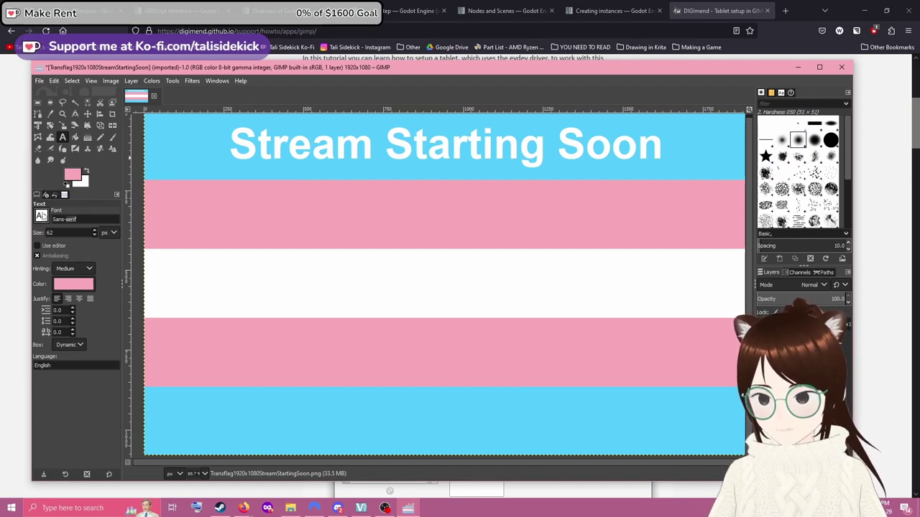
{"action": "left_click", "coordinate": [41, 216]}
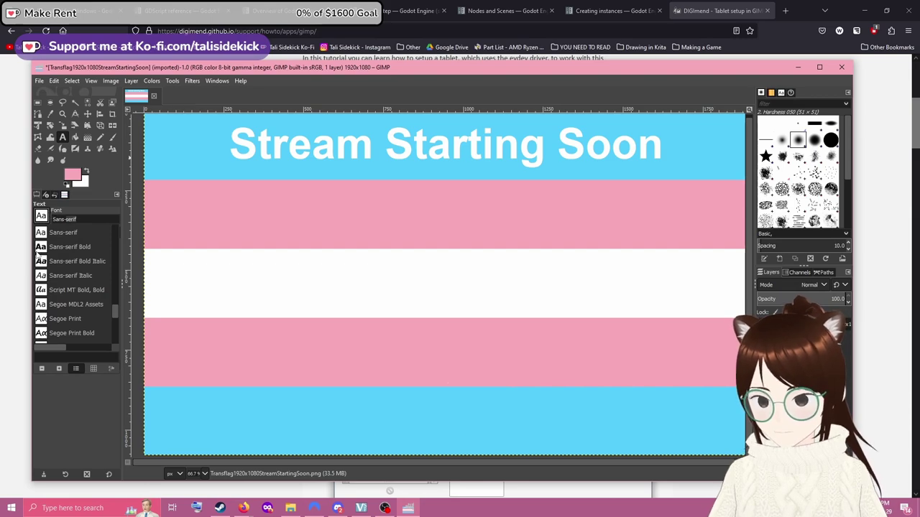
{"action": "scroll", "coordinate": [64, 260], "scroll_direction": "up", "scroll_amount": 5}
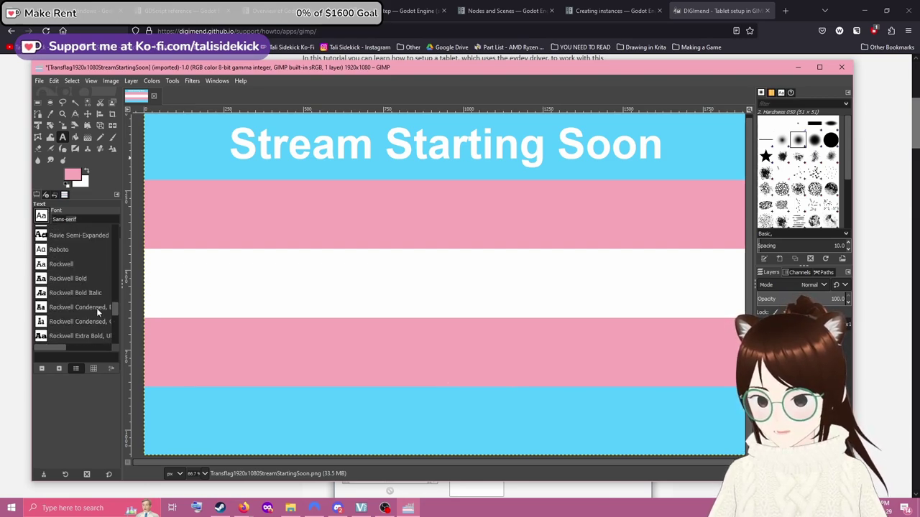
{"action": "scroll", "coordinate": [112, 310], "scroll_direction": "up", "scroll_amount": 5}
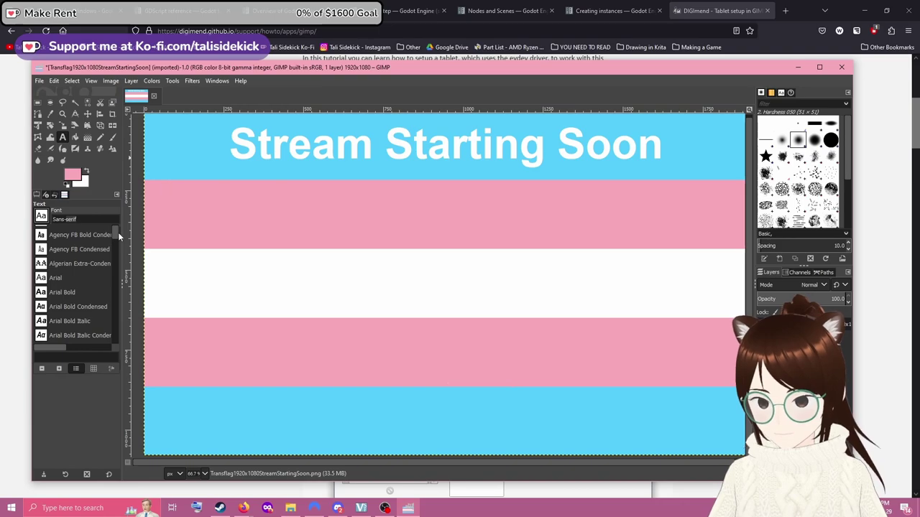
{"action": "left_click", "coordinate": [60, 276]}
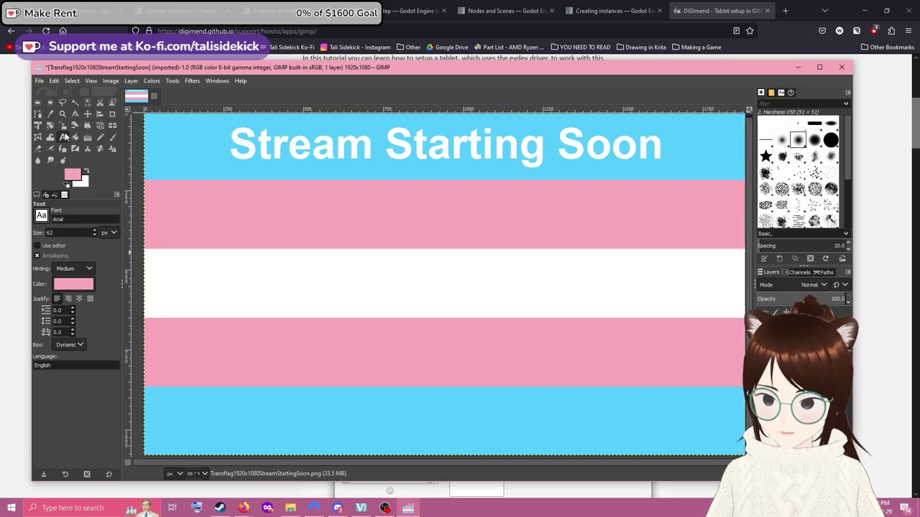
Step: Undo the stray pink Pencil dab beside the heading and pick the banner's light blue as the Text tool's colour
{"action": "left_click", "coordinate": [100, 137]}
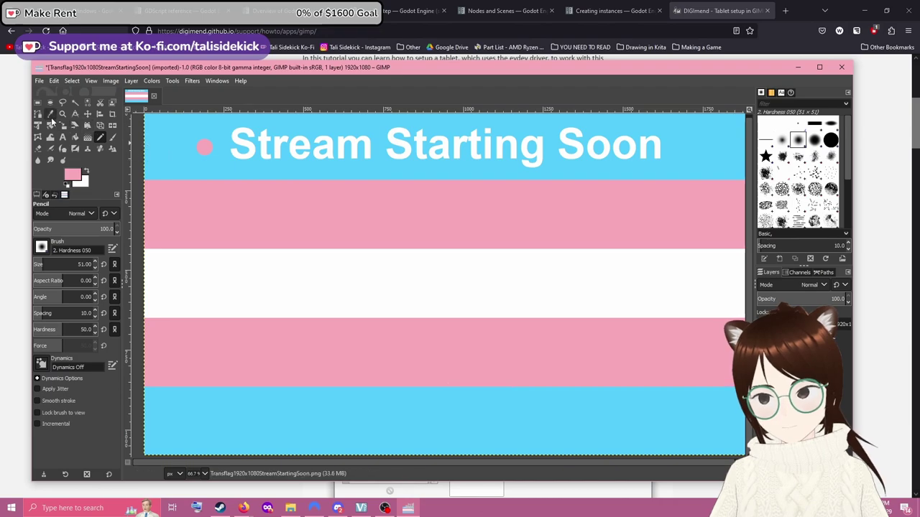
{"action": "key", "text": "ctrl+z"}
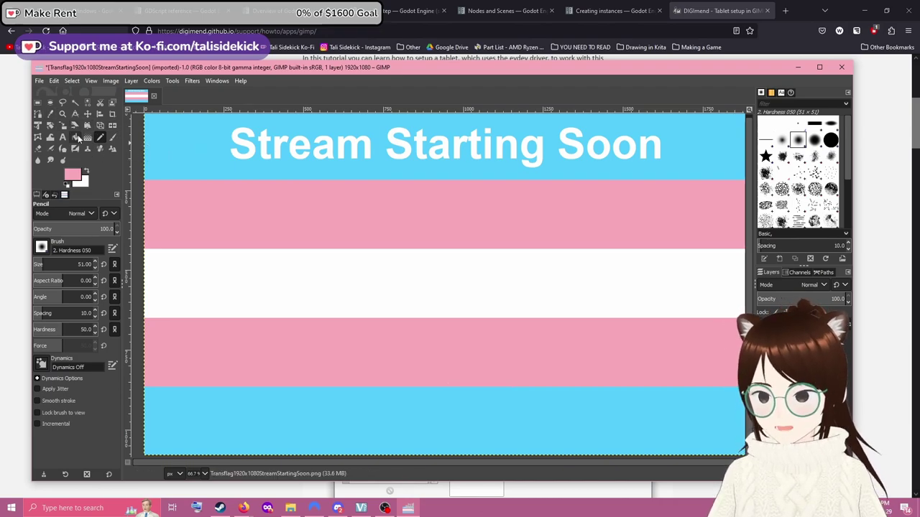
{"action": "left_click", "coordinate": [50, 113]}
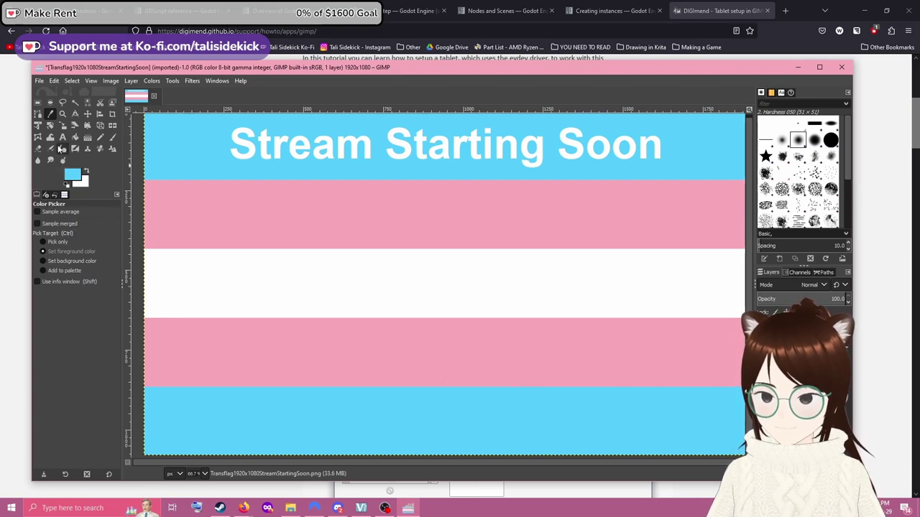
{"action": "left_click", "coordinate": [63, 137]}
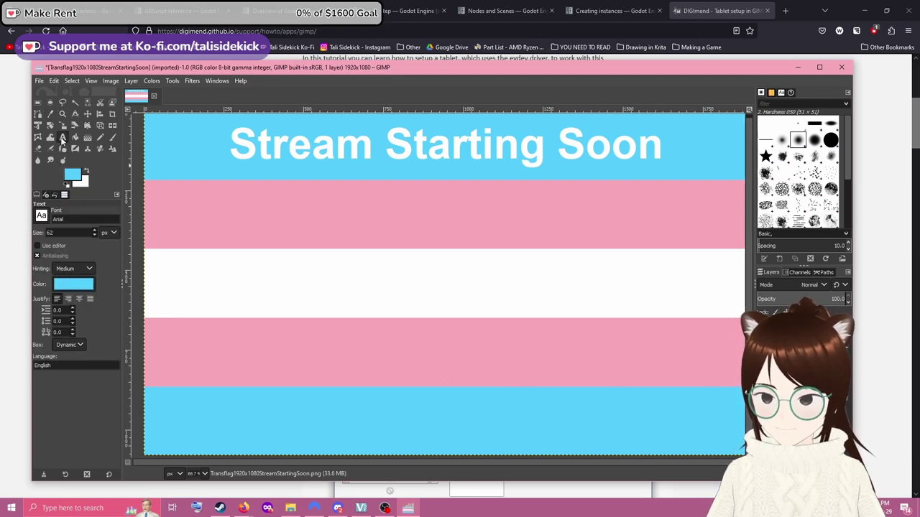
Step: Try out the light blue Arial text "Test" in the upper pink stripe, then undo it
{"action": "left_click", "coordinate": [215, 205]}
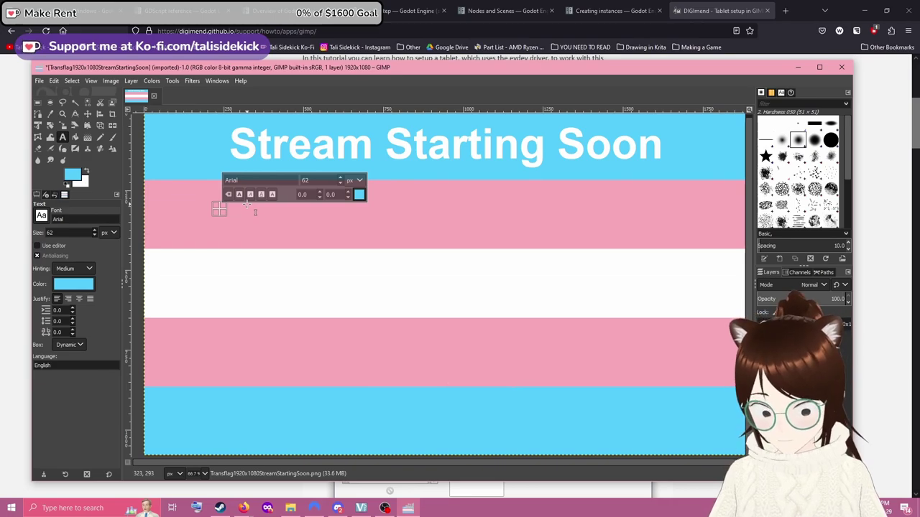
{"action": "type", "text": "Test"}
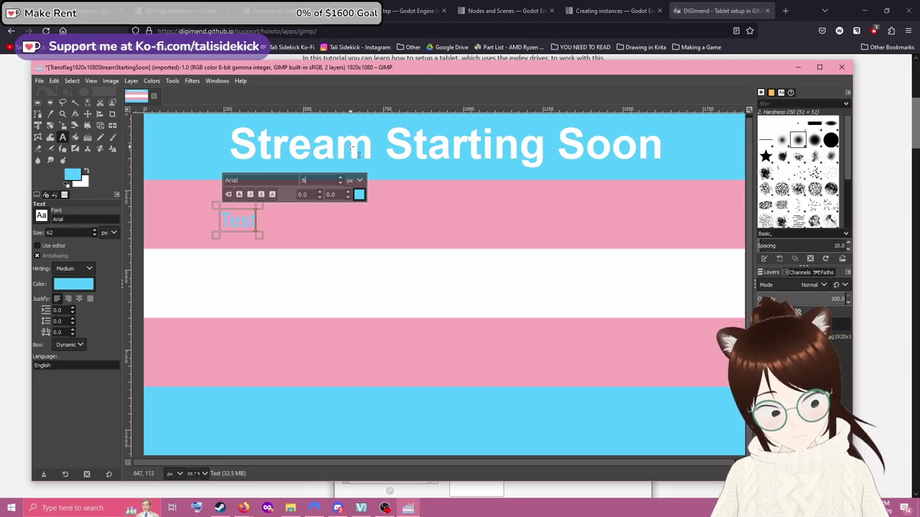
{"action": "left_click", "coordinate": [287, 225]}
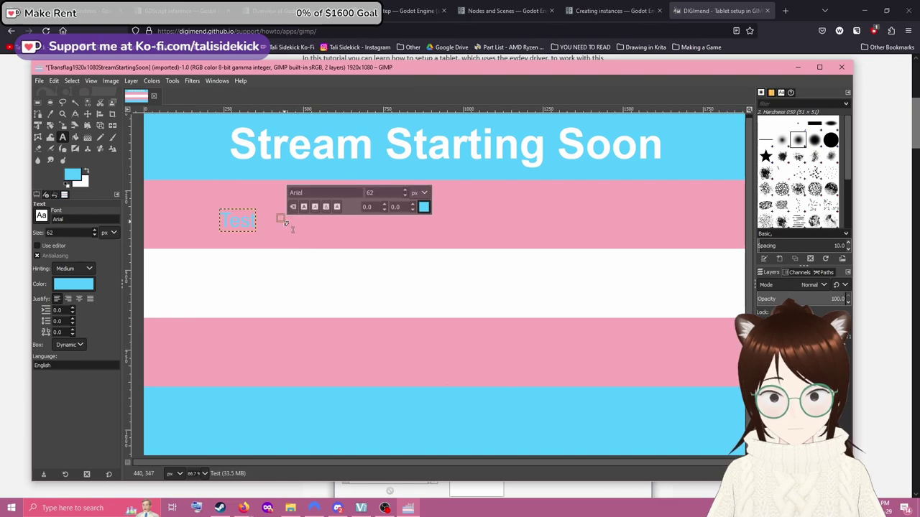
{"action": "key", "text": "ctrl+z"}
{"action": "key", "text": "ctrl+z"}
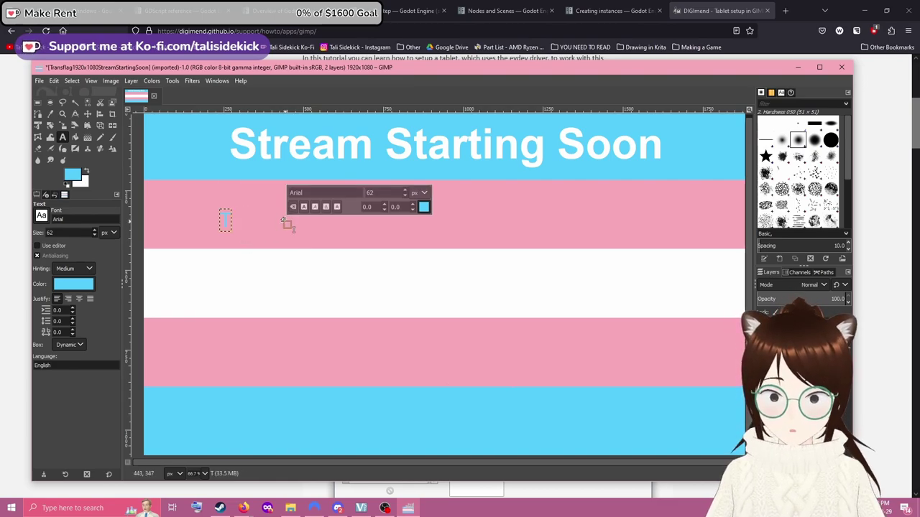
Step: Set the text size to 60 px, try the Arial text "Test" in the upper pink stripe and undo it
{"action": "left_click", "coordinate": [242, 207]}
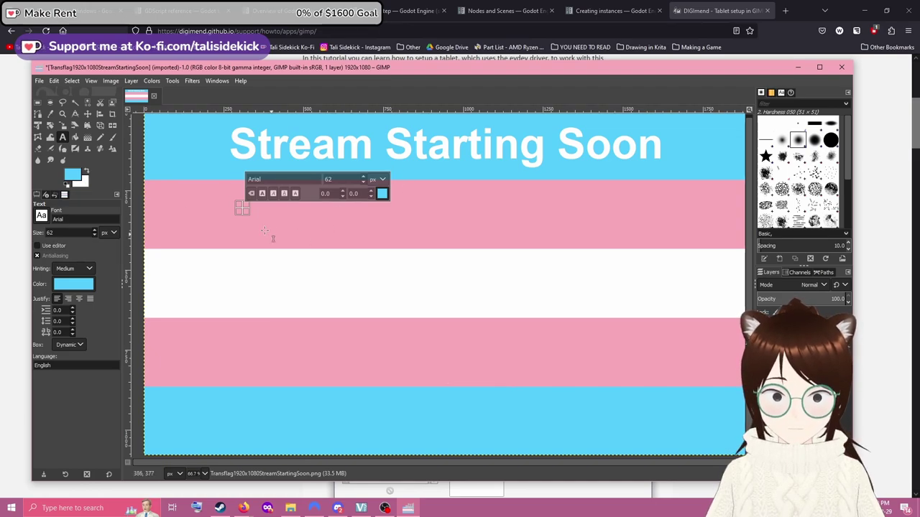
{"action": "left_click", "coordinate": [207, 216]}
{"action": "left_click", "coordinate": [93, 236]}
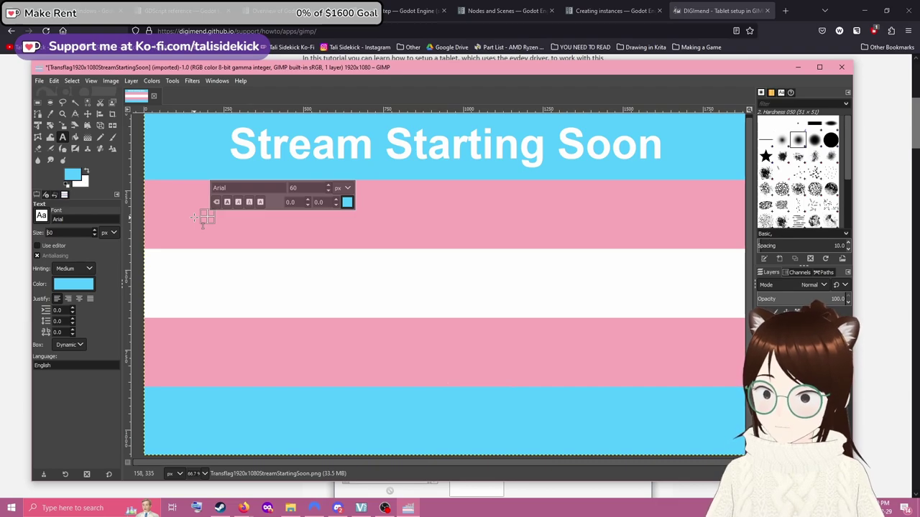
{"action": "left_click", "coordinate": [237, 220]}
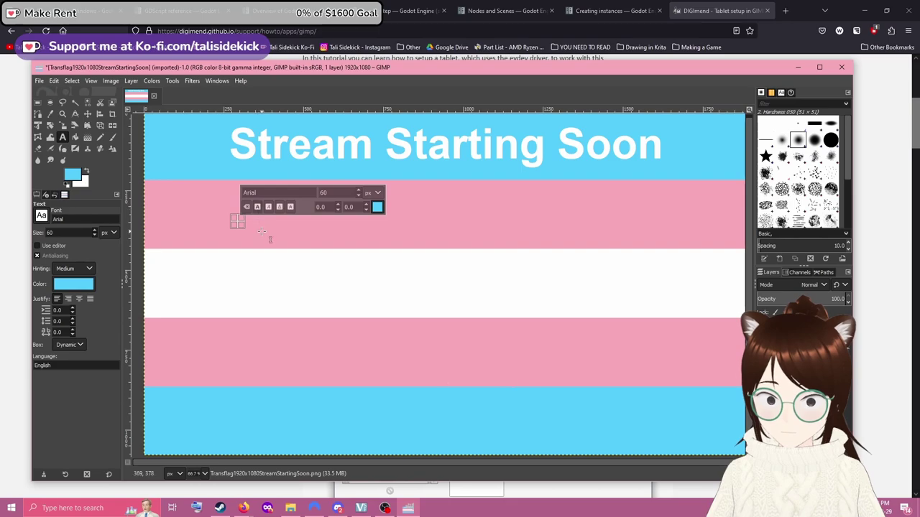
{"action": "type", "text": "Test"}
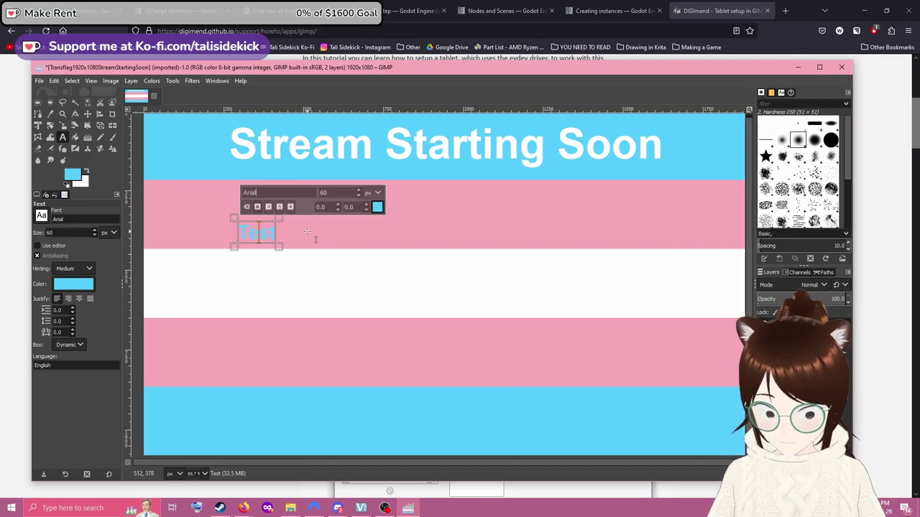
{"action": "key", "text": "ctrl+z"}
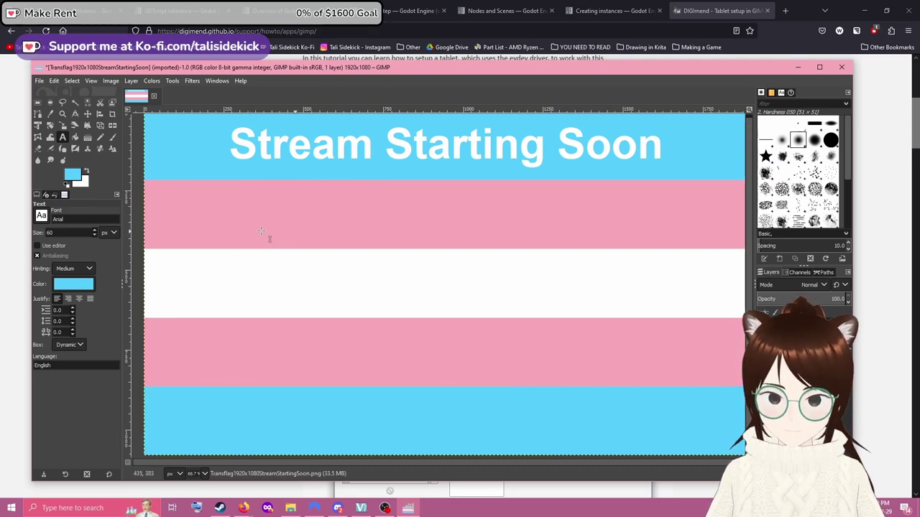
Step: Set the Text tool's font to Arial Bold
{"action": "left_click", "coordinate": [48, 217]}
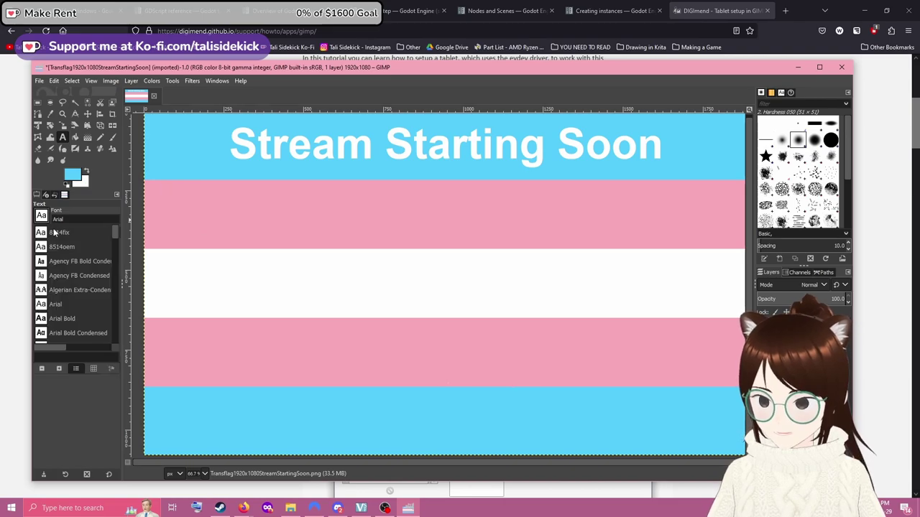
{"action": "left_click", "coordinate": [64, 319]}
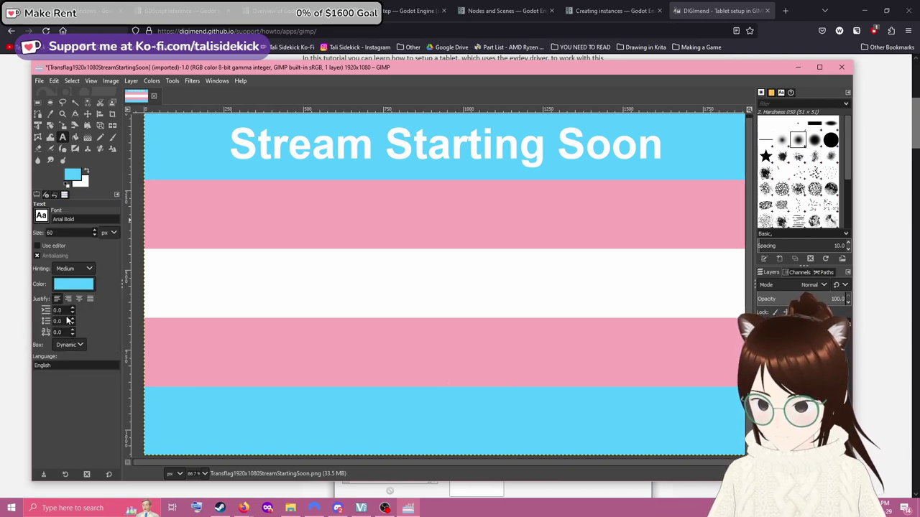
Step: Add the text "Test" to the upper pink stripe and try various baseline shifts on it, resetting the value to 0
{"action": "left_click", "coordinate": [238, 208]}
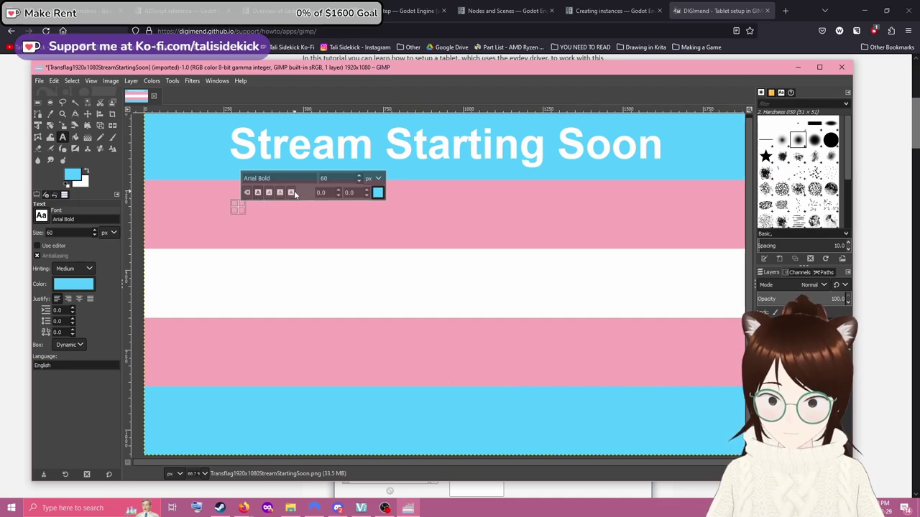
{"action": "type", "text": "Test"}
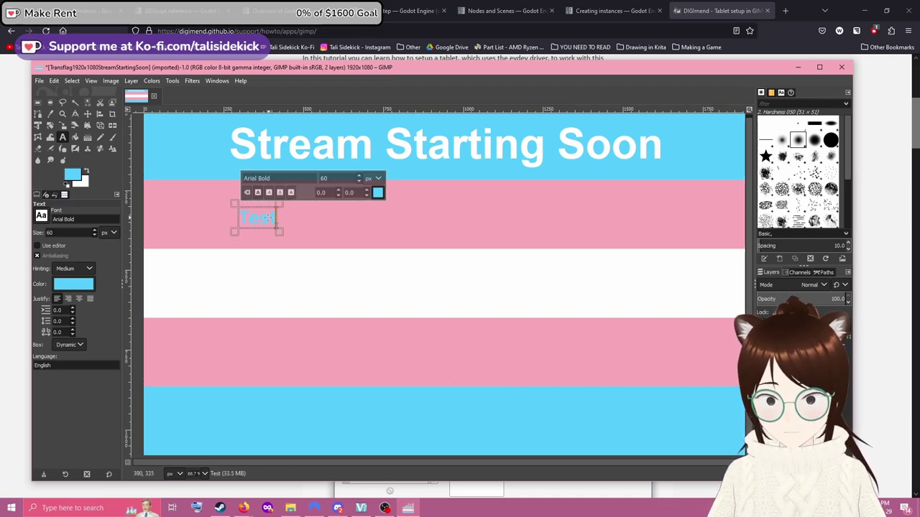
{"action": "left_click_drag", "start_coordinate": [239, 217], "coordinate": [279, 217]}
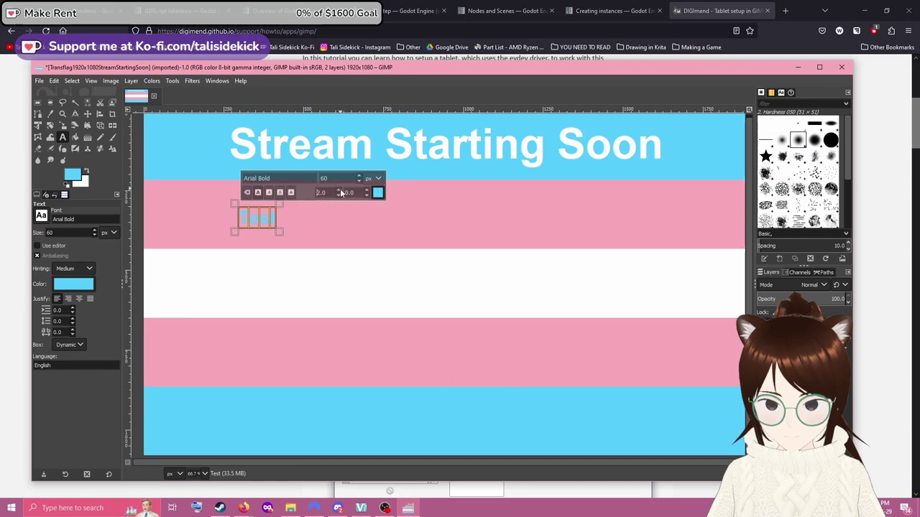
{"action": "scroll", "coordinate": [341, 193], "scroll_direction": "up", "scroll_amount": 3}
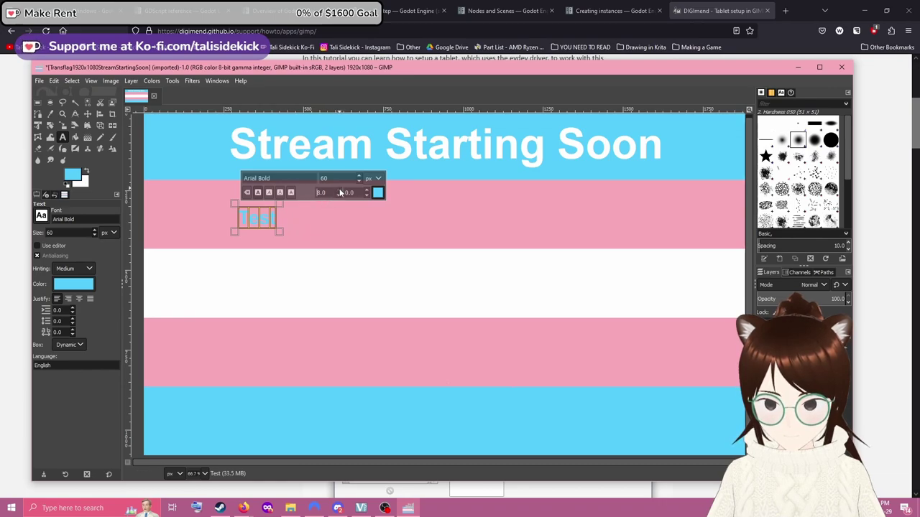
{"action": "scroll", "coordinate": [341, 193], "scroll_direction": "up", "scroll_amount": 5}
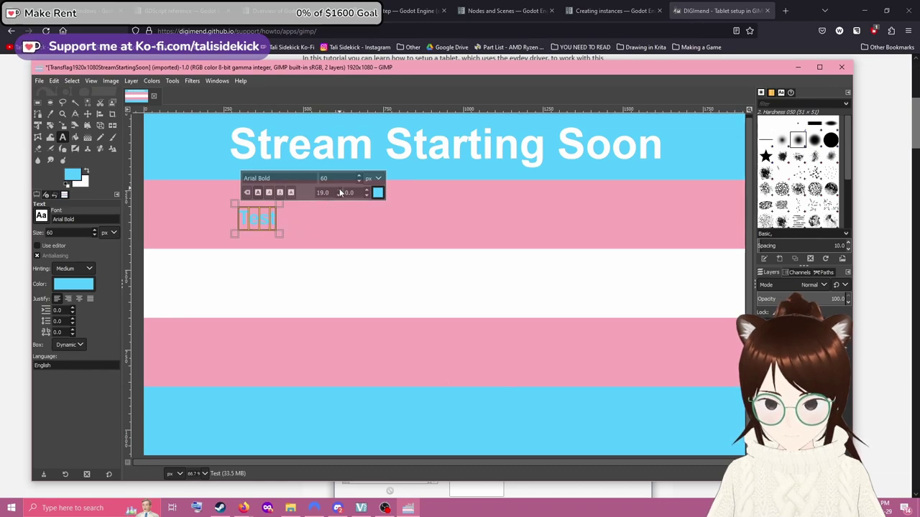
{"action": "scroll", "coordinate": [341, 193], "scroll_direction": "down", "scroll_amount": 12}
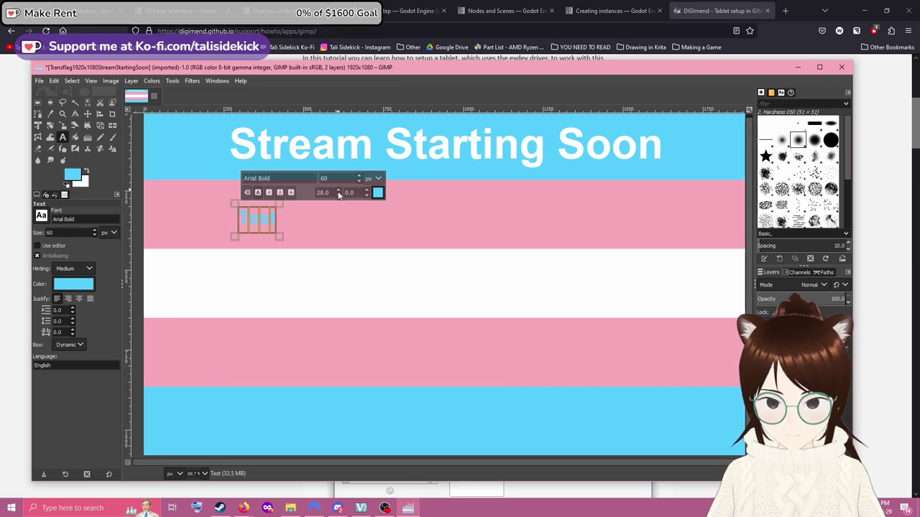
{"action": "scroll", "coordinate": [340, 194], "scroll_direction": "down", "scroll_amount": 20}
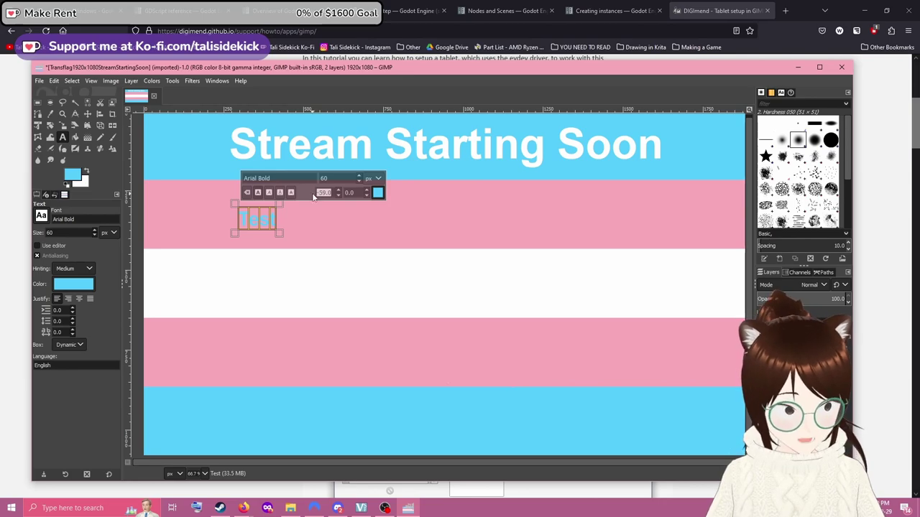
{"action": "type", "text": "0"}
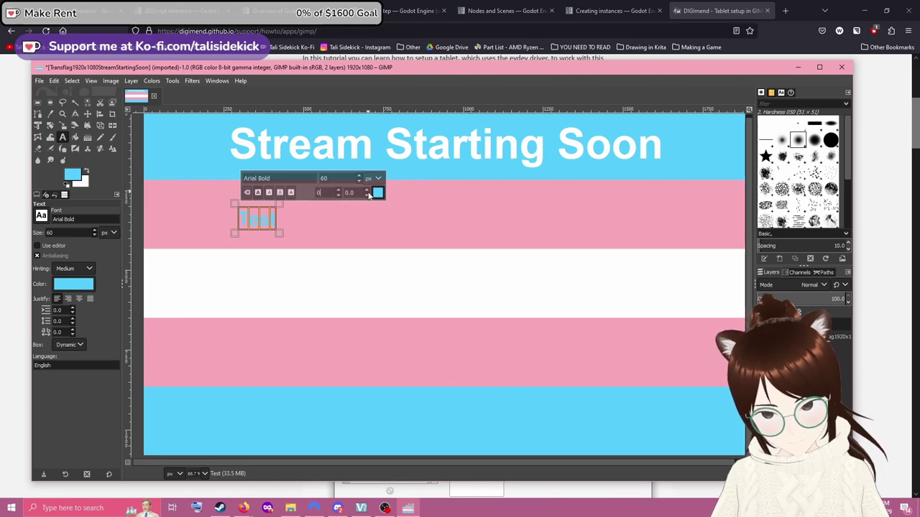
Step: Try kerning values of 38 and -24 on the selected "Test" text, then reset the kerning to 0
{"action": "left_click", "coordinate": [367, 191]}
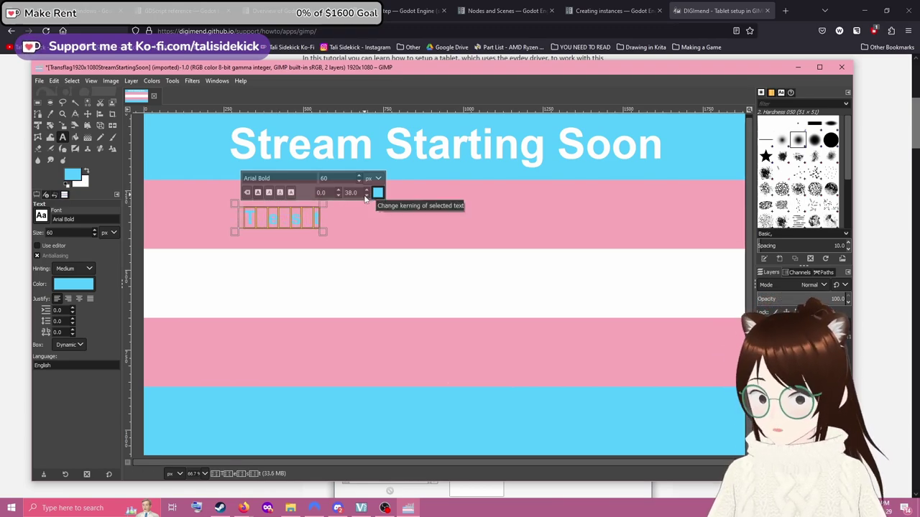
{"action": "triple_click", "coordinate": [352, 192]}
{"action": "type", "text": "-24"}
{"action": "key", "text": "Return"}
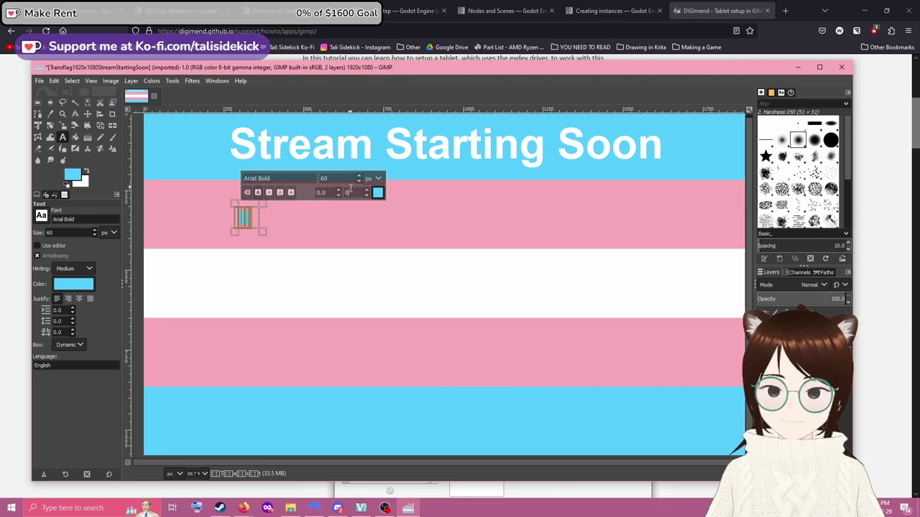
{"action": "type", "text": "0"}
{"action": "key", "text": "Return"}
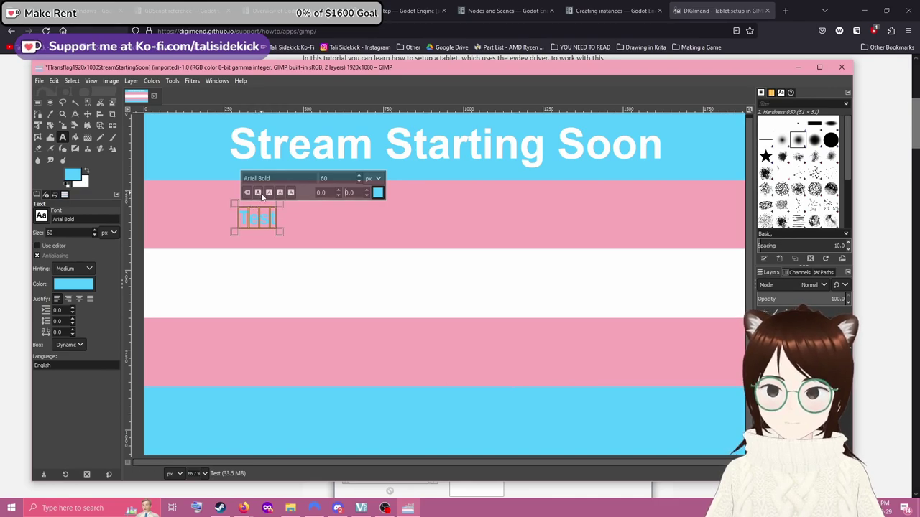
{"action": "left_click", "coordinate": [268, 193]}
{"action": "left_click", "coordinate": [267, 194]}
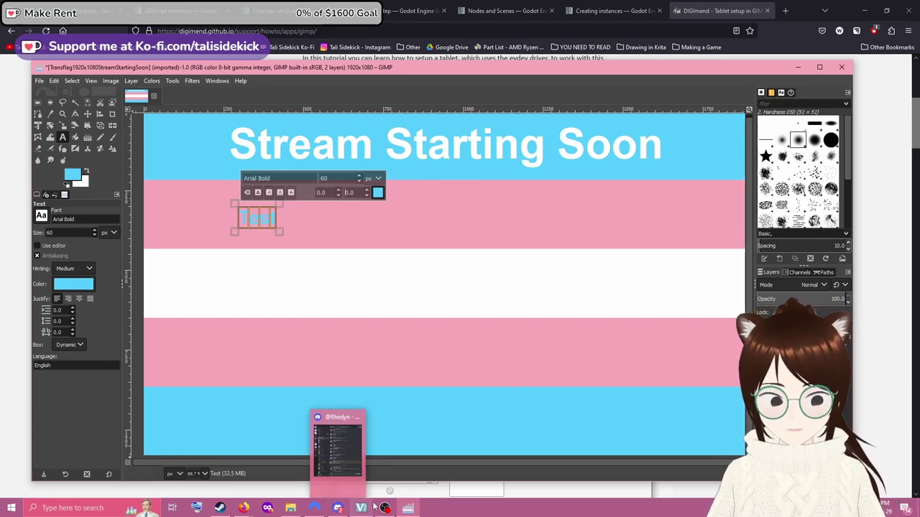
Step: Switch to File Explorer and move the ForYoutube folder window away from the canvas
{"action": "mouse_move", "coordinate": [286, 509]}
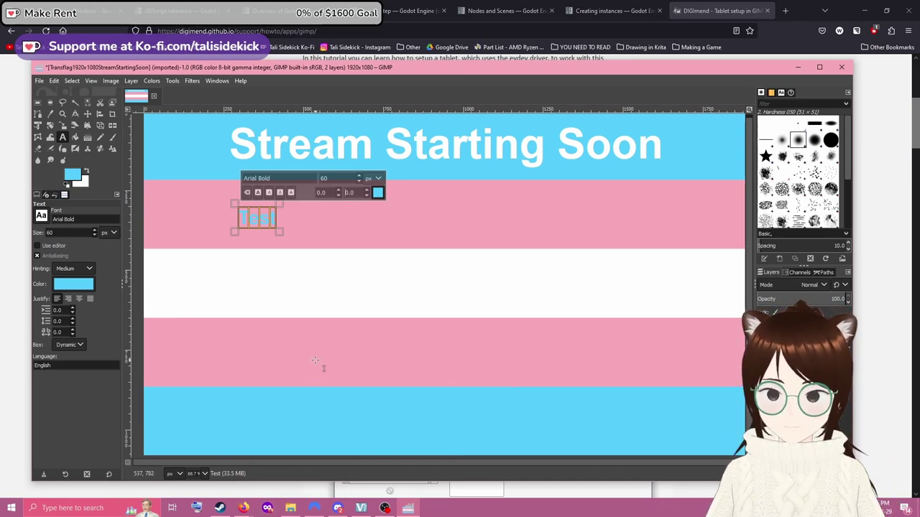
{"action": "left_click", "coordinate": [290, 508]}
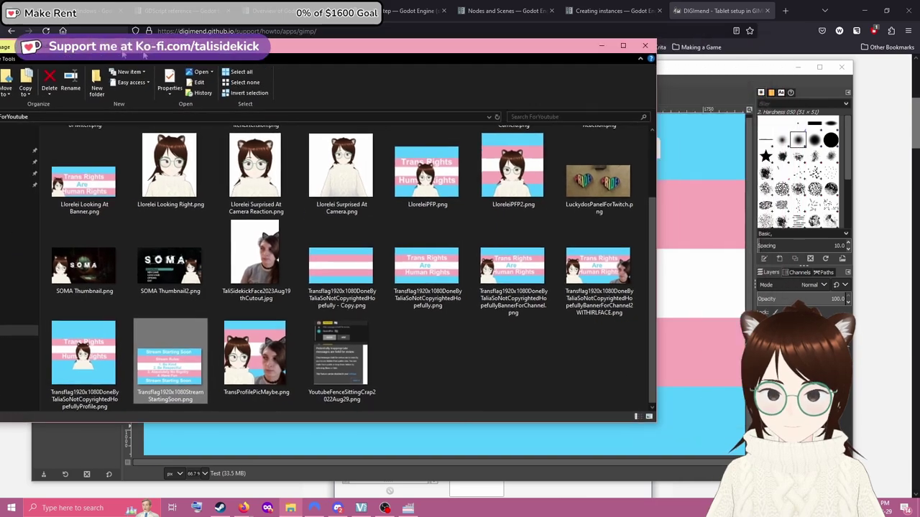
{"action": "left_click_drag", "start_coordinate": [145, 55], "coordinate": [0, 43]}
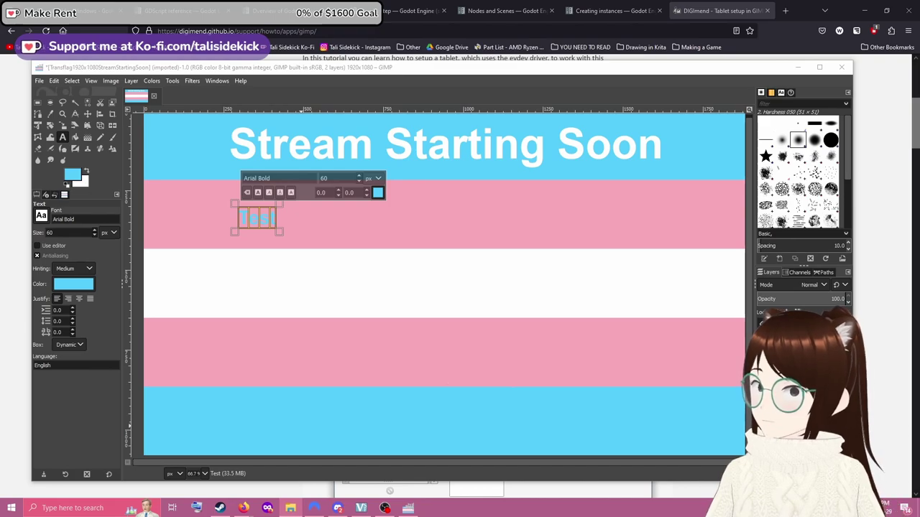
Step: Change the colour of the selected "Test" text to white (ffffff)
{"action": "left_click", "coordinate": [378, 192]}
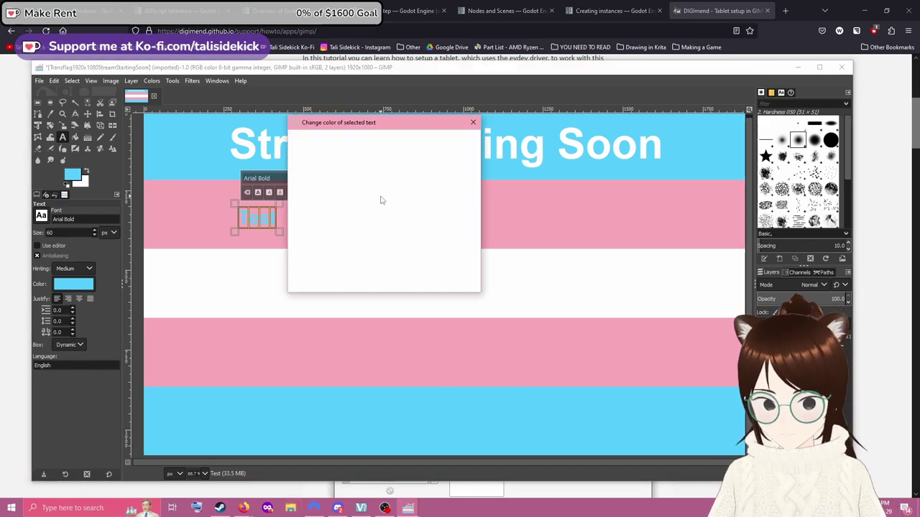
{"action": "left_click", "coordinate": [442, 248]}
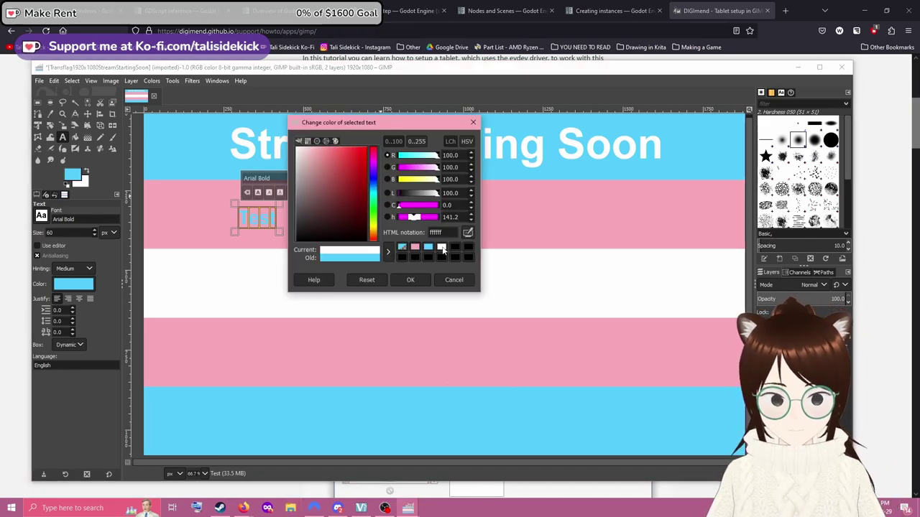
{"action": "left_click", "coordinate": [411, 280]}
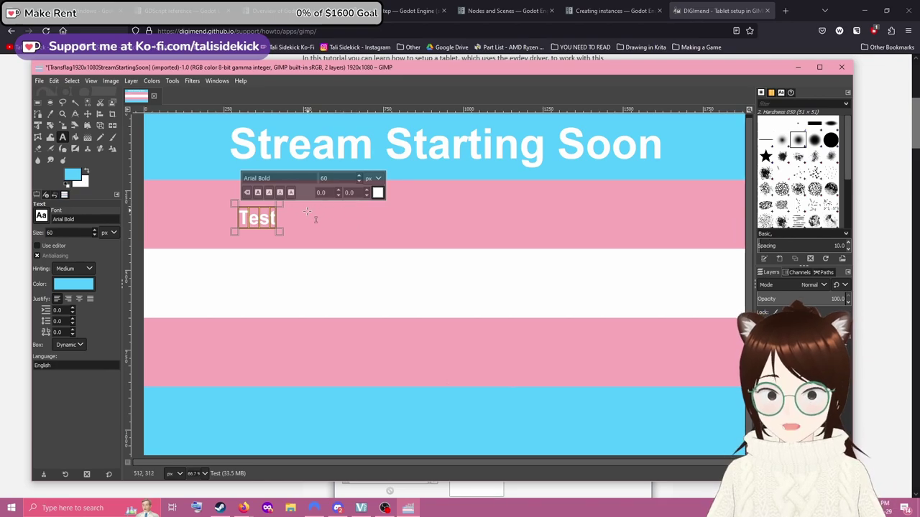
Step: Try to set the Text tool's own colour to white, then undo the recolouring and the "Test" text
{"action": "left_click", "coordinate": [72, 286]}
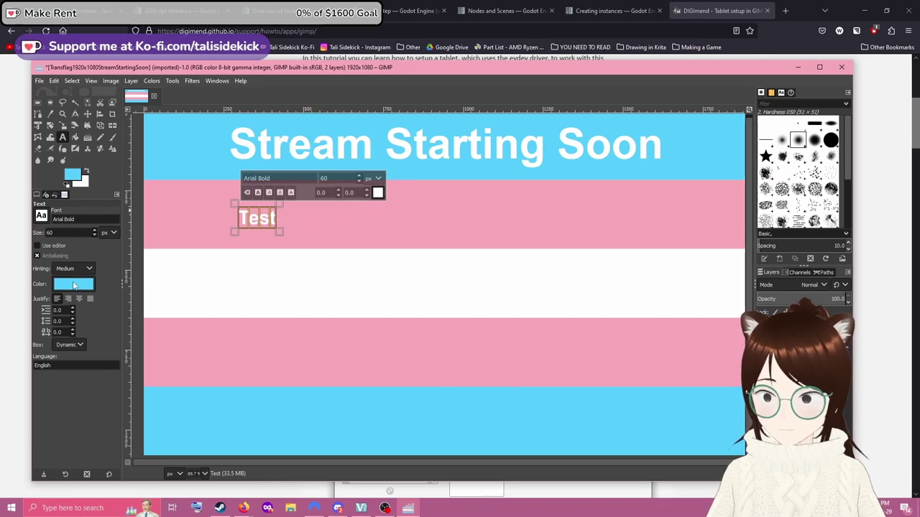
{"action": "left_click", "coordinate": [118, 332]}
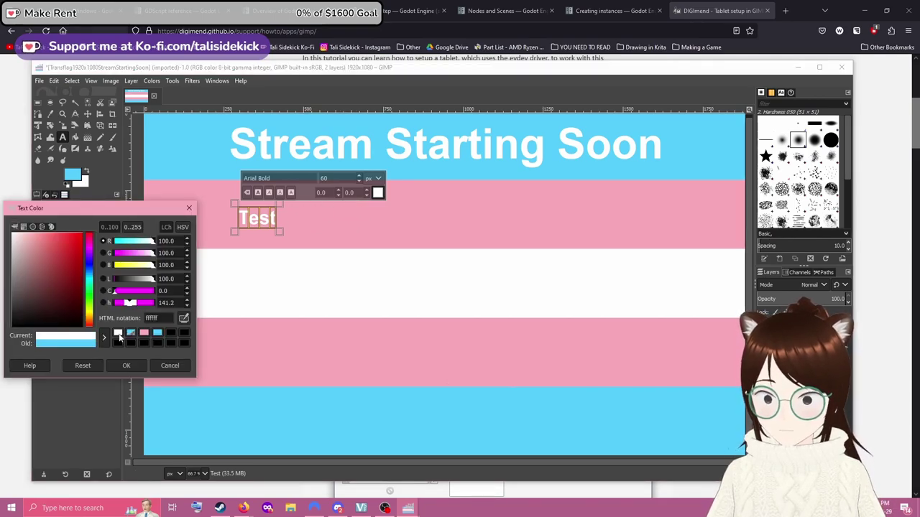
{"action": "left_click", "coordinate": [252, 282]}
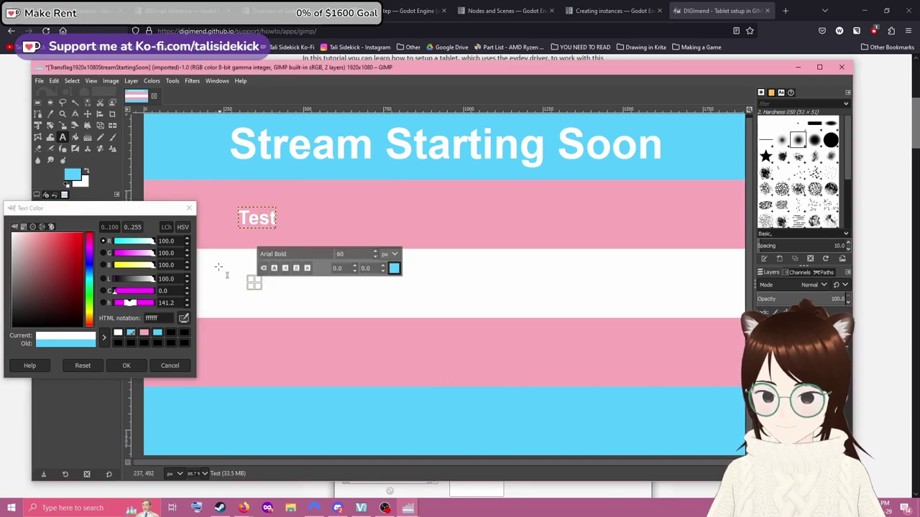
{"action": "key", "text": "Escape"}
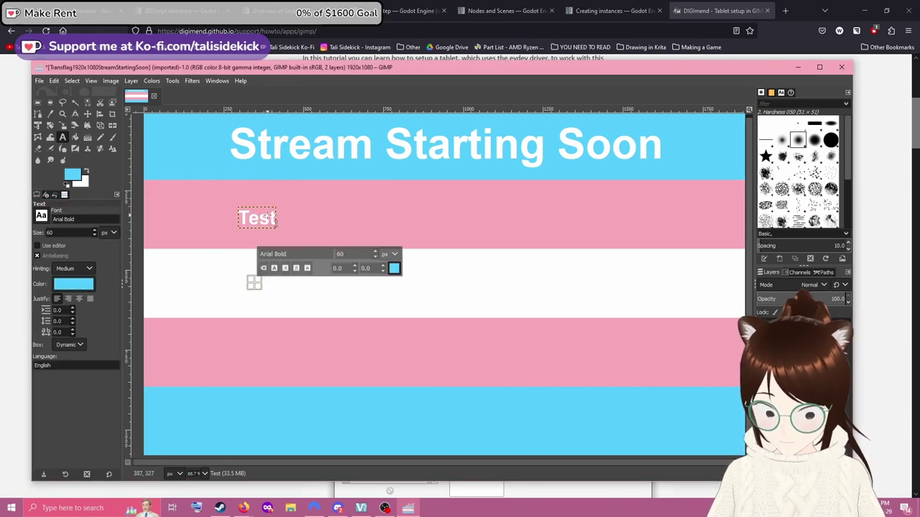
{"action": "double_click", "coordinate": [274, 218]}
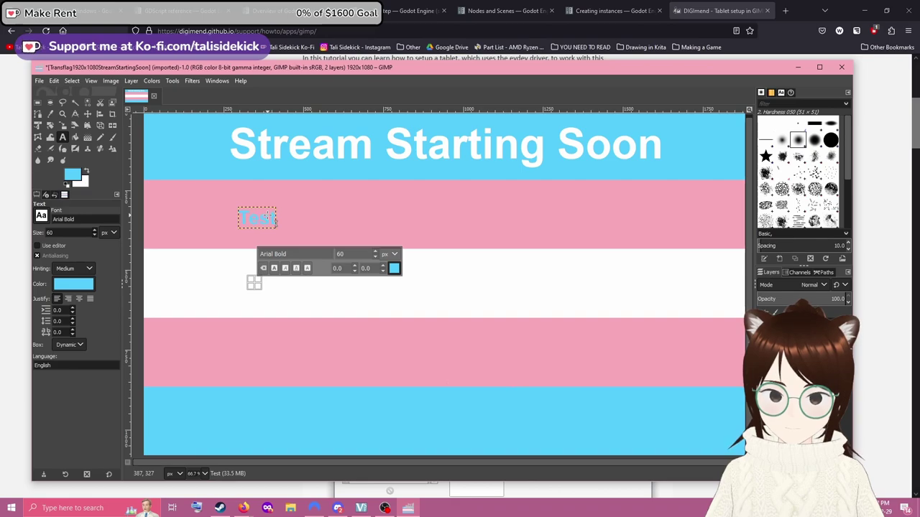
{"action": "key", "text": "Escape"}
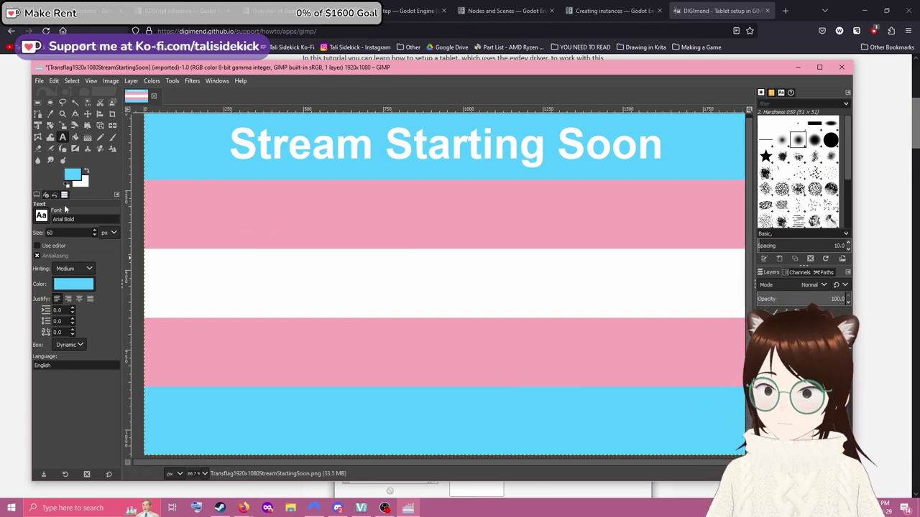
Step: Pick the white of the middle stripe as the Text tool's colour and set the text size to 70 px
{"action": "left_click", "coordinate": [51, 114]}
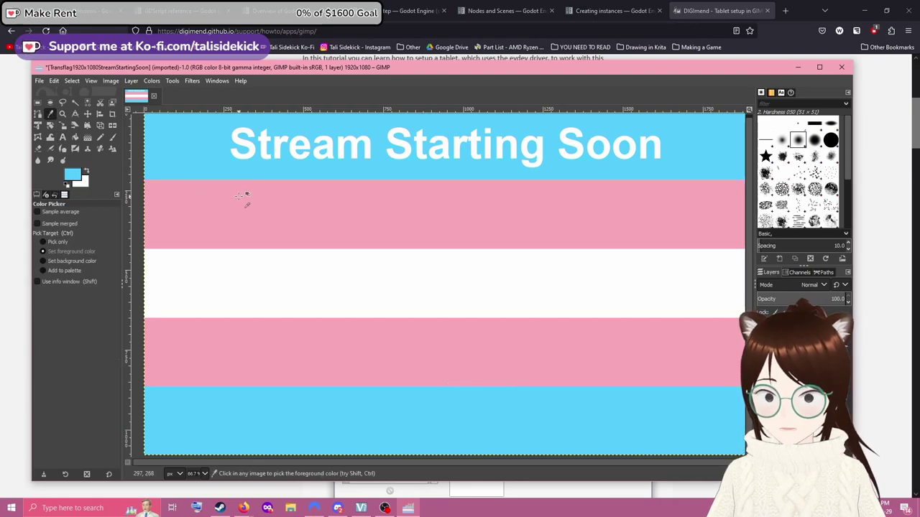
{"action": "left_click", "coordinate": [199, 271]}
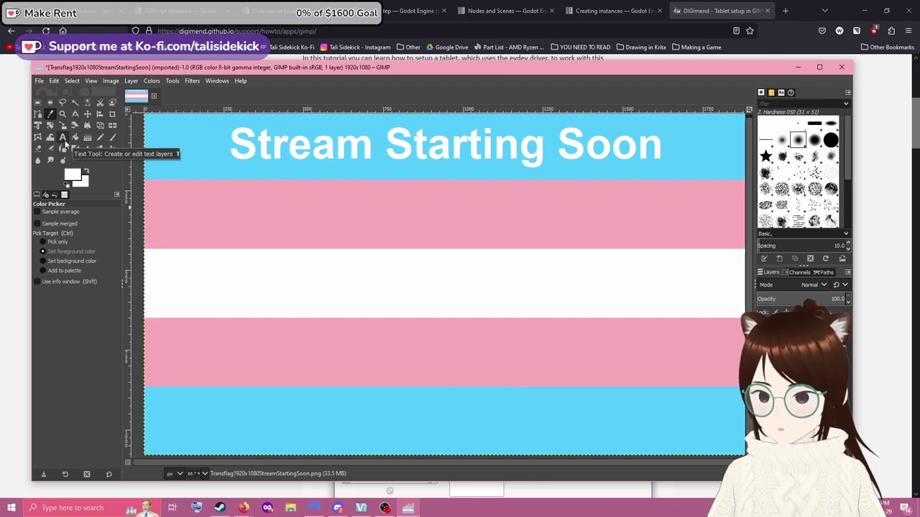
{"action": "left_click", "coordinate": [63, 139]}
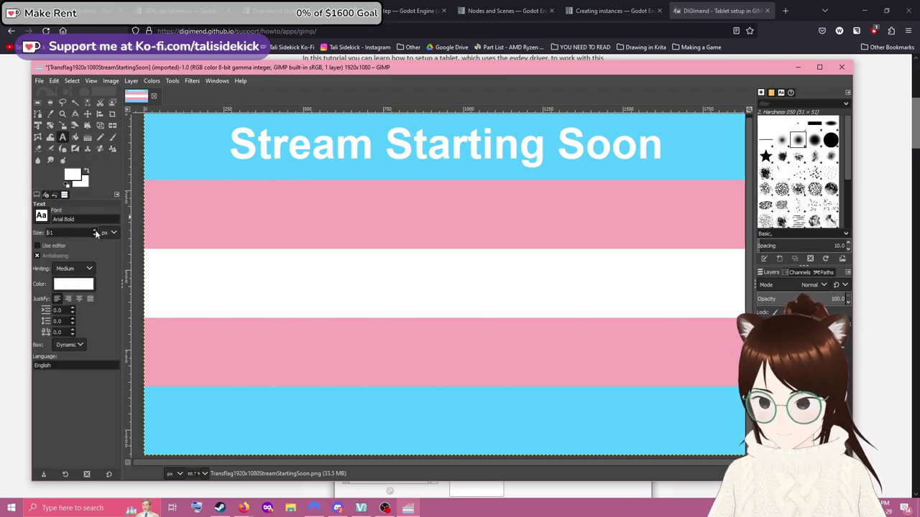
{"action": "scroll", "coordinate": [96, 232], "scroll_direction": "up", "scroll_amount": 14}
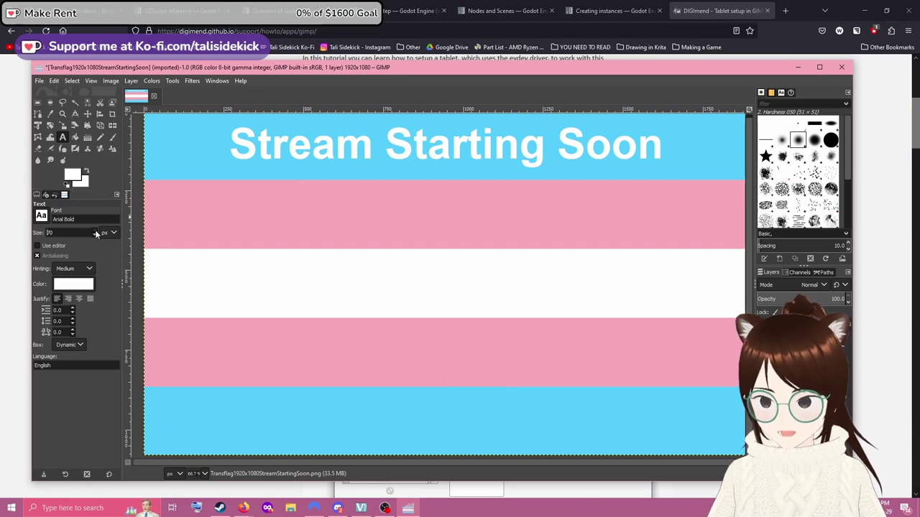
Step: Start a 70 px text in the upper pink stripe, enter "Test" as a trial and clear the wording
{"action": "left_click", "coordinate": [225, 190]}
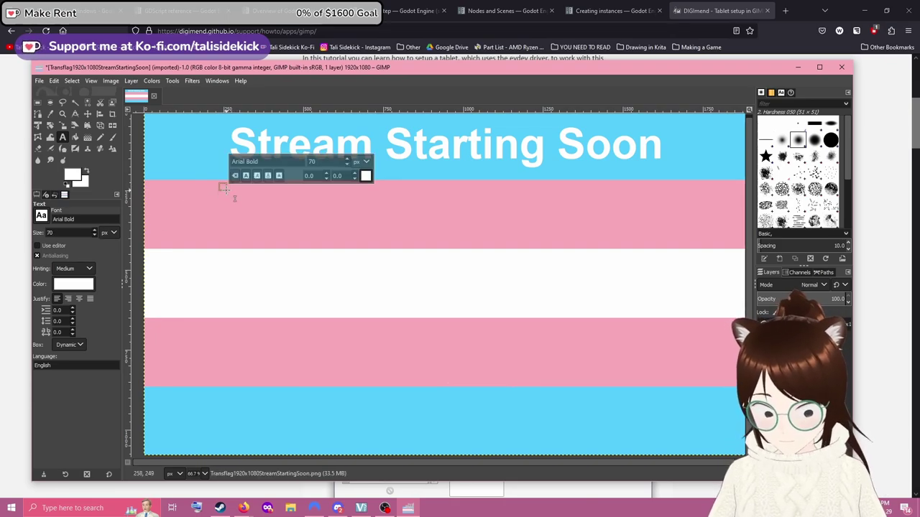
{"action": "type", "text": "Test"}
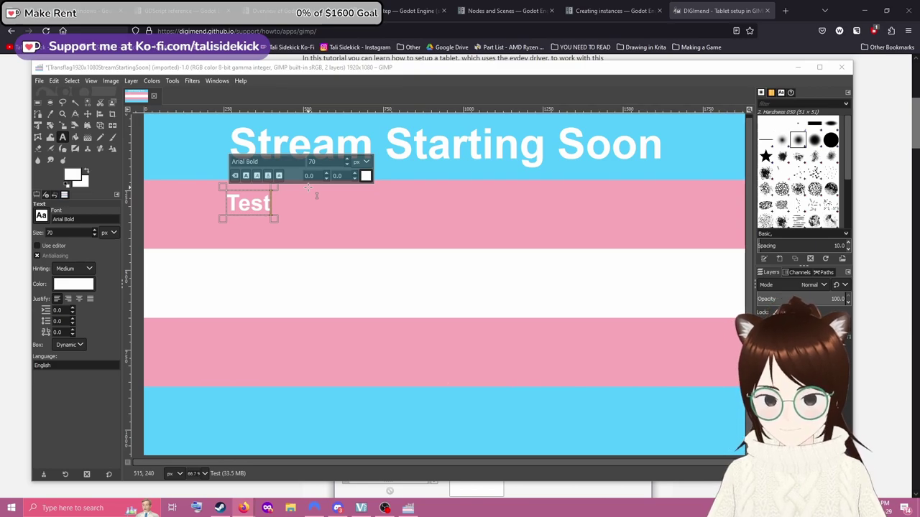
{"action": "left_click", "coordinate": [272, 209]}
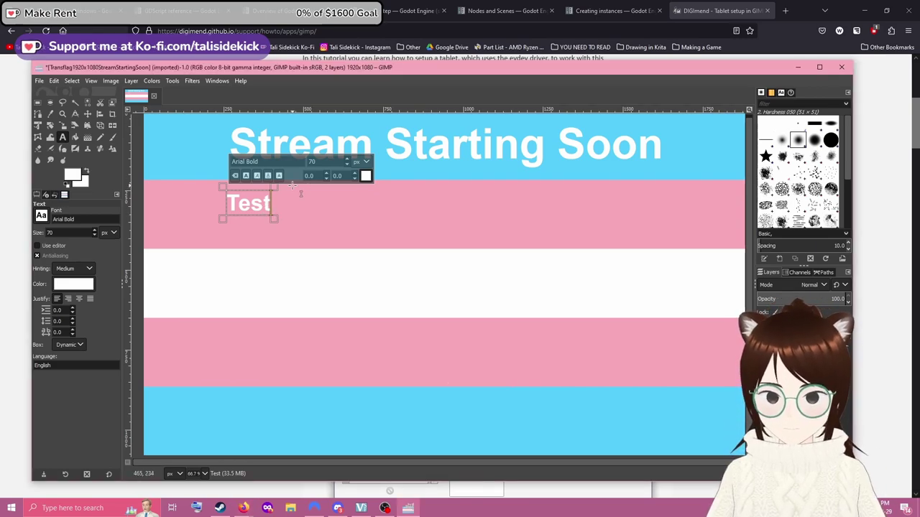
{"action": "key", "text": "BackSpace"}
{"action": "key", "text": "BackSpace"}
{"action": "key", "text": "BackSpace"}
{"action": "key", "text": "BackSpace"}
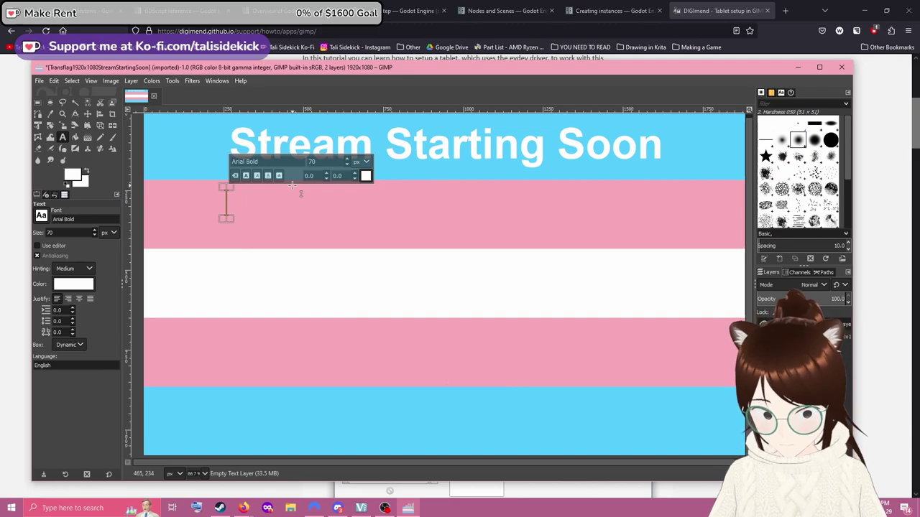
Step: Write "1. Be Kind" in the emptied text box on the upper pink stripe
{"action": "type", "text": "1."}
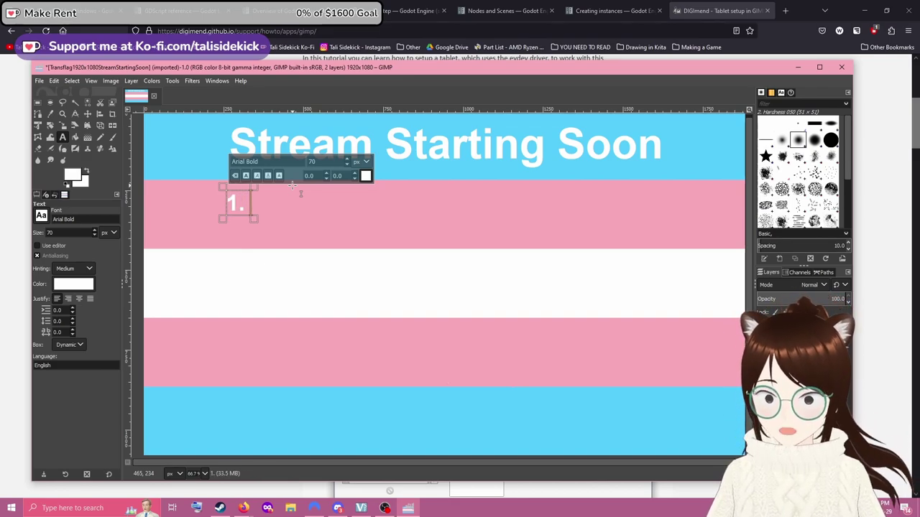
{"action": "type", "text": " Be L"}
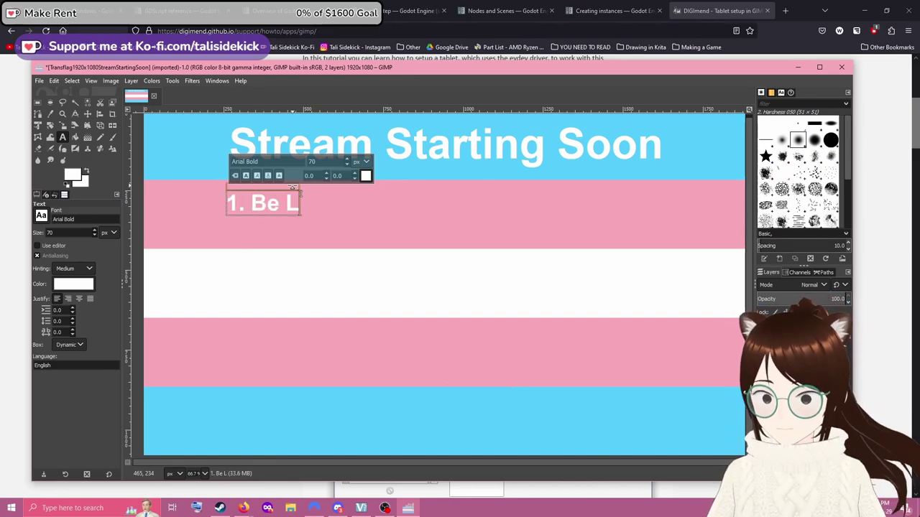
{"action": "key", "text": "BackSpace"}
{"action": "type", "text": "Kind"}
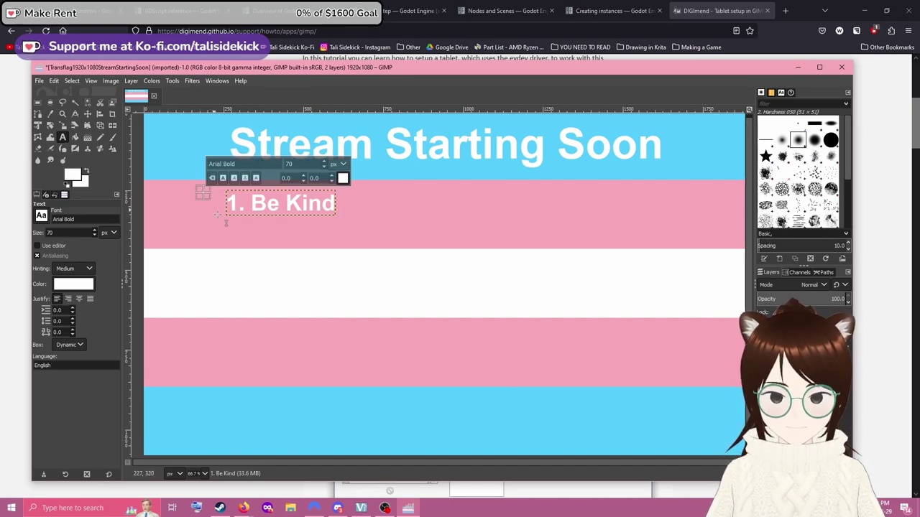
Step: Add a separate text reading "2. Be Respectful" directly below "1. Be Kind" in the upper pink stripe
{"action": "left_click", "coordinate": [228, 217]}
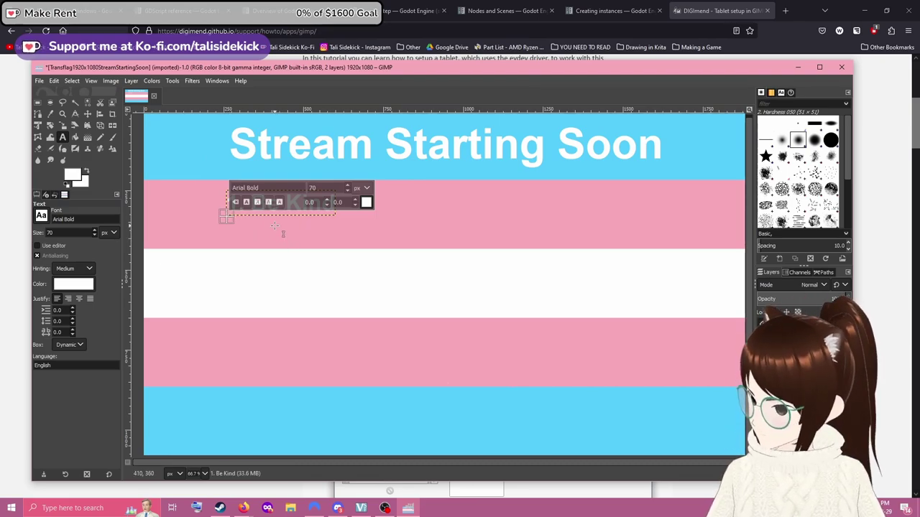
{"action": "type", "text": "2. Be Res[ec"}
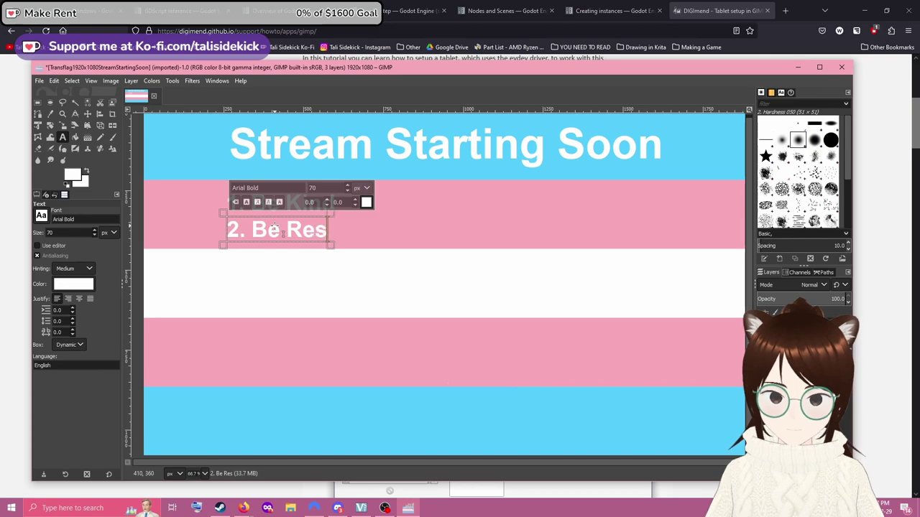
{"action": "key", "text": "BackSpace"}
{"action": "key", "text": "BackSpace"}
{"action": "key", "text": "BackSpace"}
{"action": "key", "text": "BackSpace"}
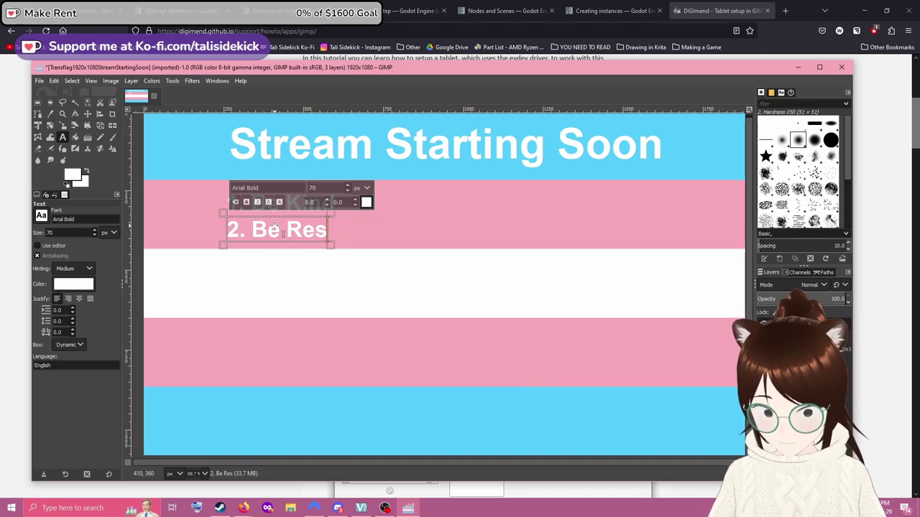
{"action": "type", "text": "s[ectfi"}
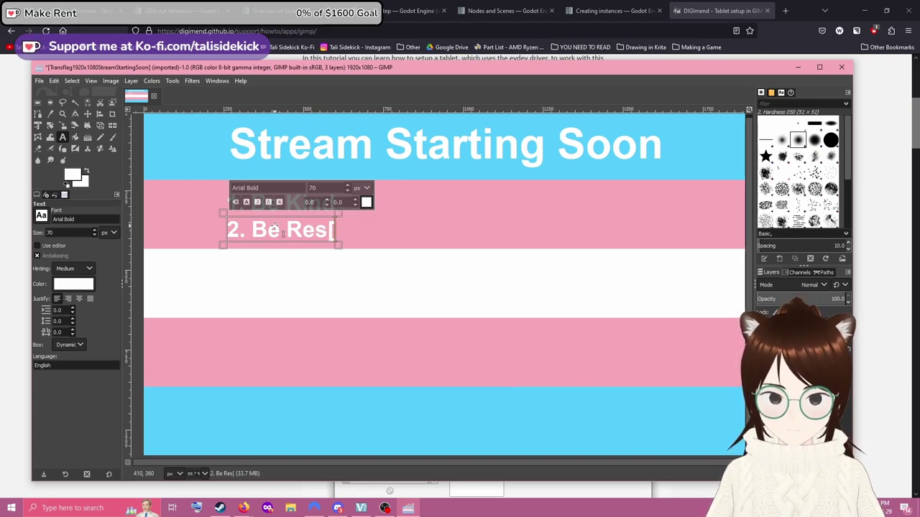
{"action": "key", "text": "BackSpace"}
{"action": "key", "text": "BackSpace"}
{"action": "key", "text": "BackSpace"}
{"action": "key", "text": "BackSpace"}
{"action": "key", "text": "BackSpace"}
{"action": "key", "text": "BackSpace"}
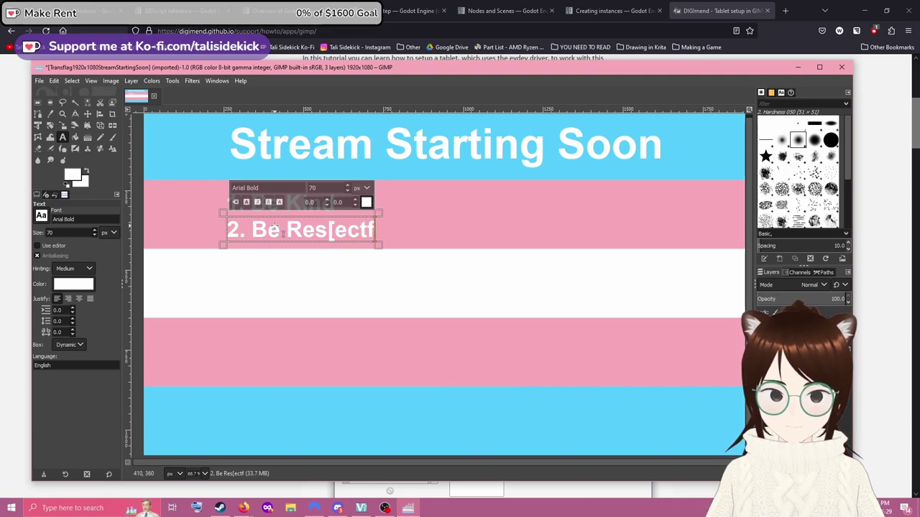
{"action": "type", "text": "p"}
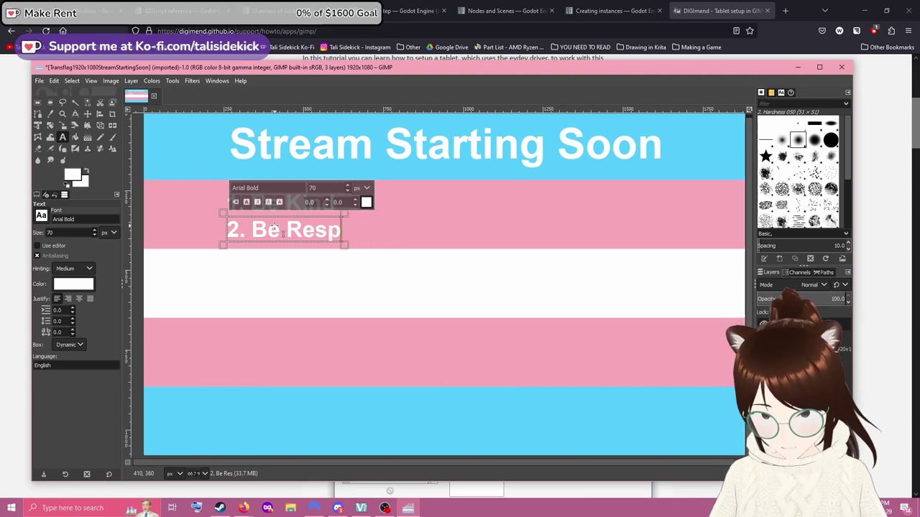
{"action": "type", "text": "ectful"}
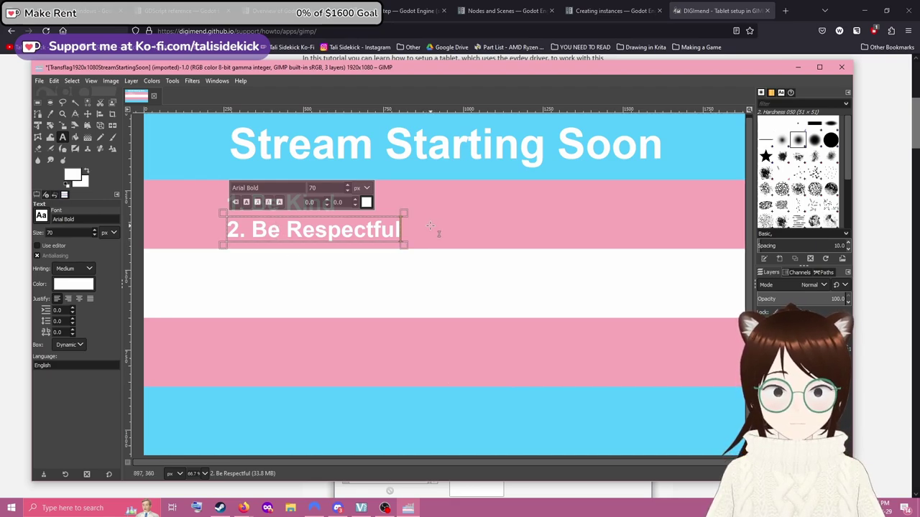
Step: Enlarge the whole "2. Be Respectful" text to 75 px
{"action": "left_click", "coordinate": [52, 113]}
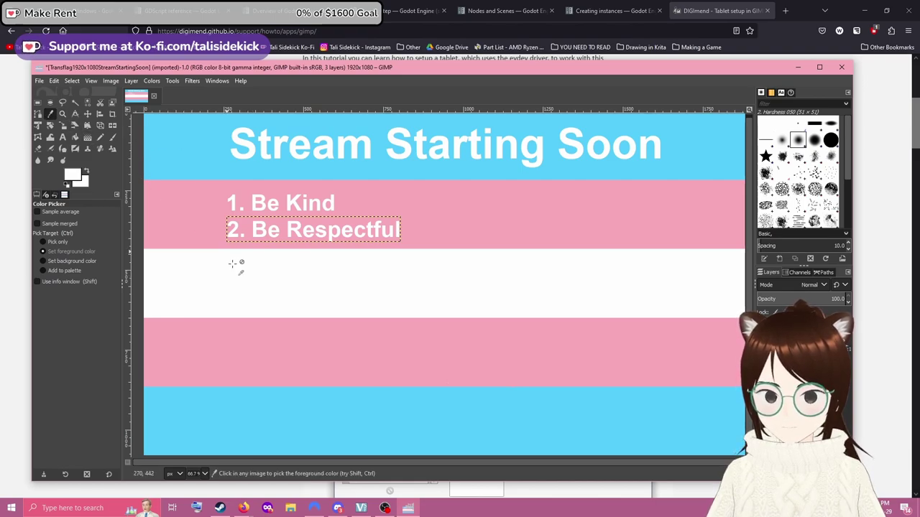
{"action": "left_click", "coordinate": [63, 138]}
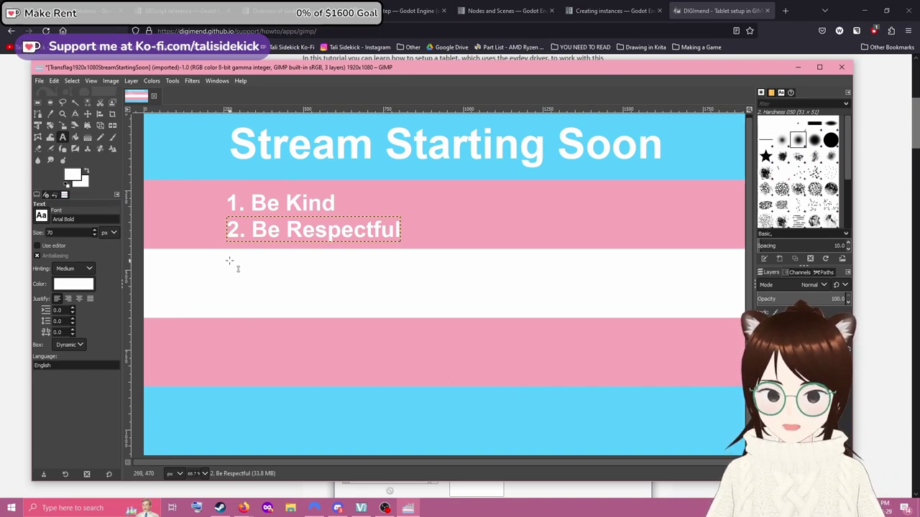
{"action": "left_click", "coordinate": [246, 229]}
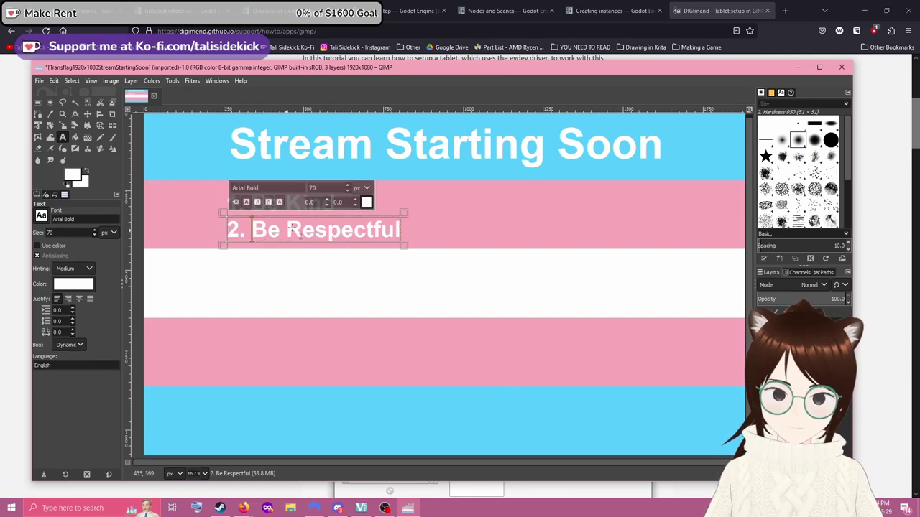
{"action": "left_click_drag", "start_coordinate": [226, 229], "coordinate": [388, 227]}
{"action": "left_click", "coordinate": [346, 184]}
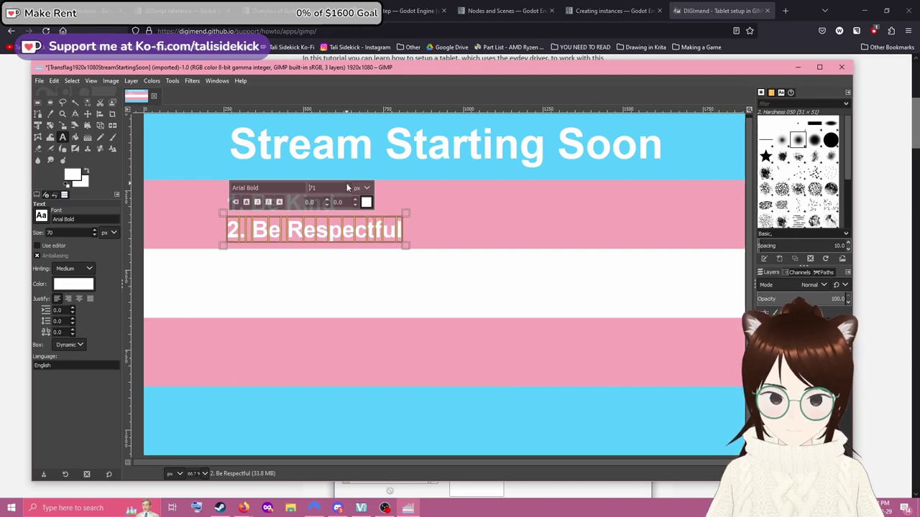
{"action": "left_click", "coordinate": [346, 184]}
{"action": "left_click", "coordinate": [346, 184]}
{"action": "left_click", "coordinate": [347, 184]}
{"action": "left_click", "coordinate": [346, 184]}
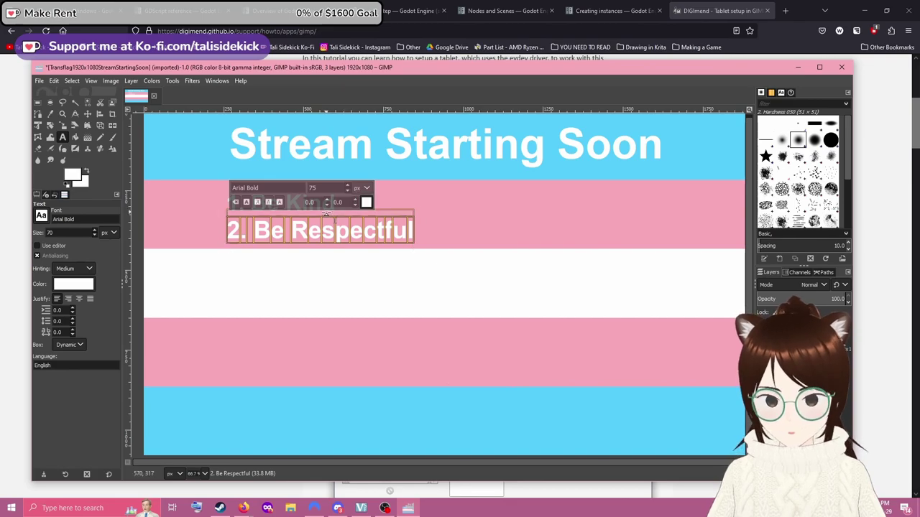
{"action": "left_click", "coordinate": [393, 199]}
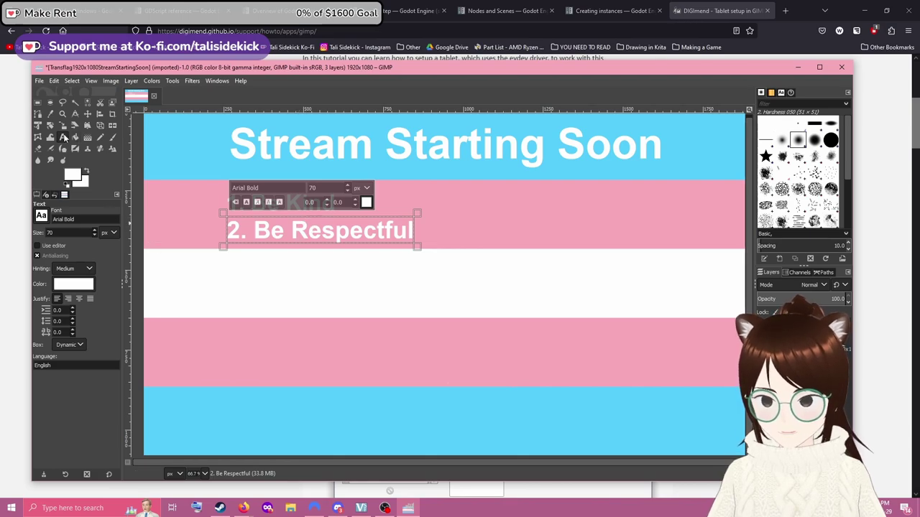
Step: Enlarge the "1. Be Kind" text to 75 px and set the Text tool's own size to 75 px as well
{"action": "left_click", "coordinate": [75, 137]}
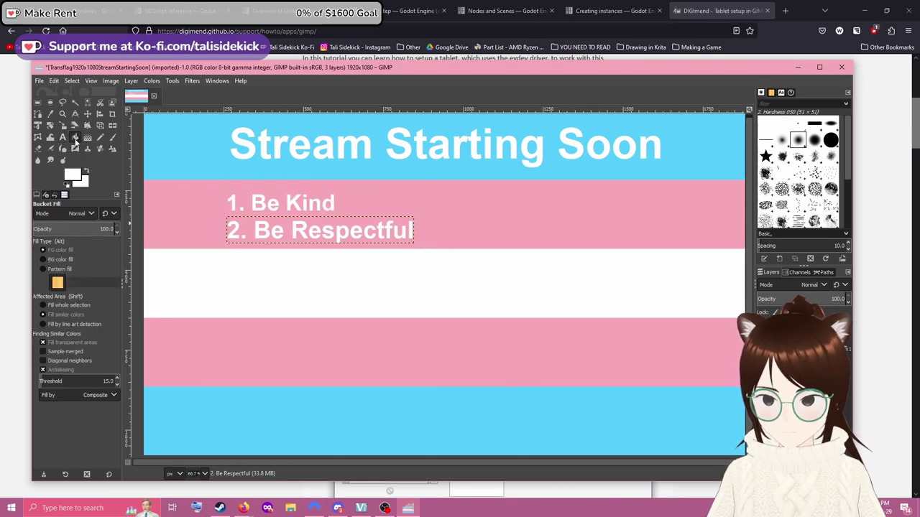
{"action": "left_click", "coordinate": [63, 137]}
{"action": "left_click", "coordinate": [267, 203]}
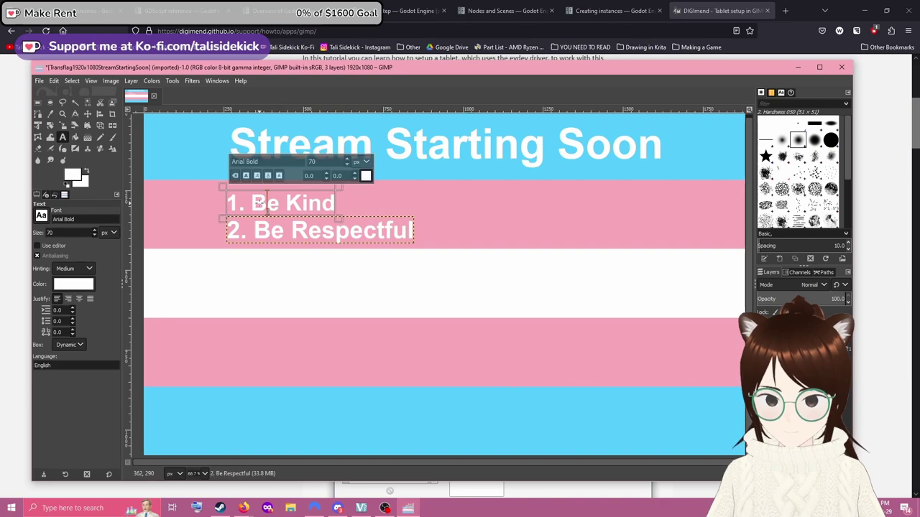
{"action": "left_click_drag", "start_coordinate": [227, 202], "coordinate": [333, 206]}
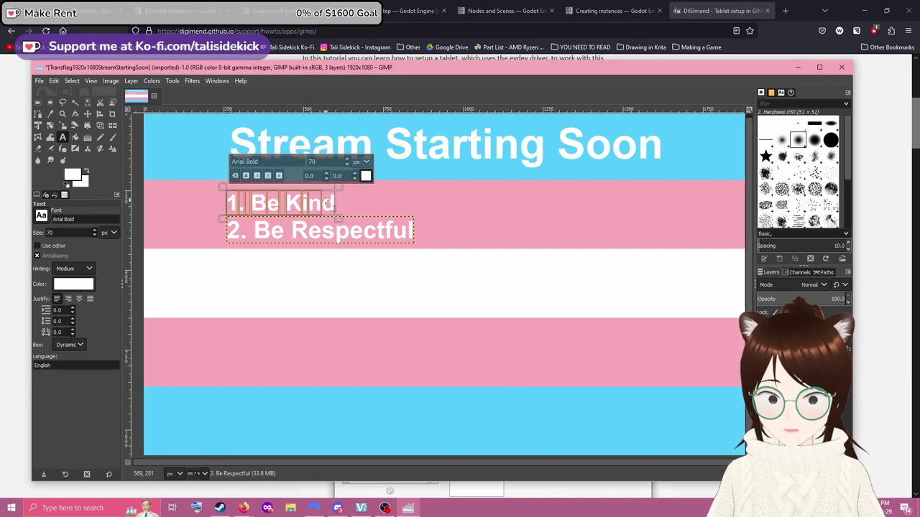
{"action": "left_click", "coordinate": [348, 159]}
{"action": "left_click", "coordinate": [348, 159]}
{"action": "left_click", "coordinate": [348, 160]}
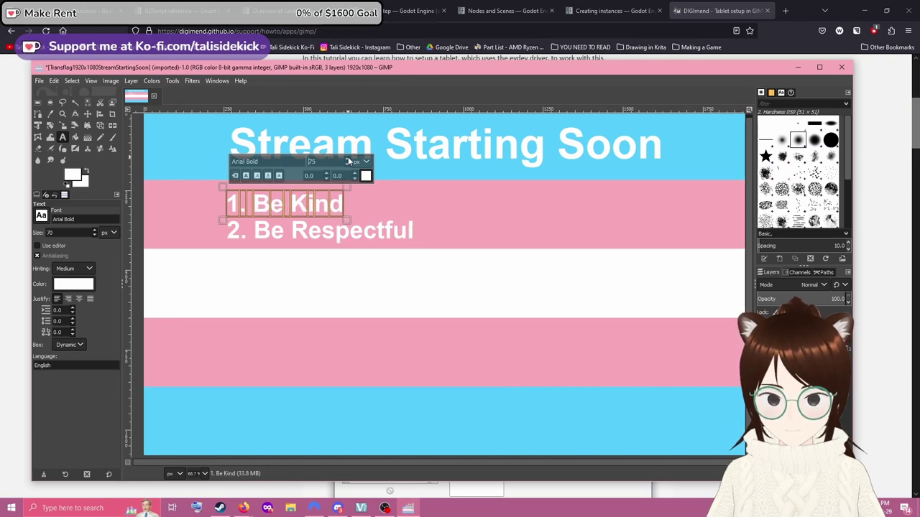
{"action": "left_click", "coordinate": [348, 159]}
{"action": "left_click", "coordinate": [348, 168]}
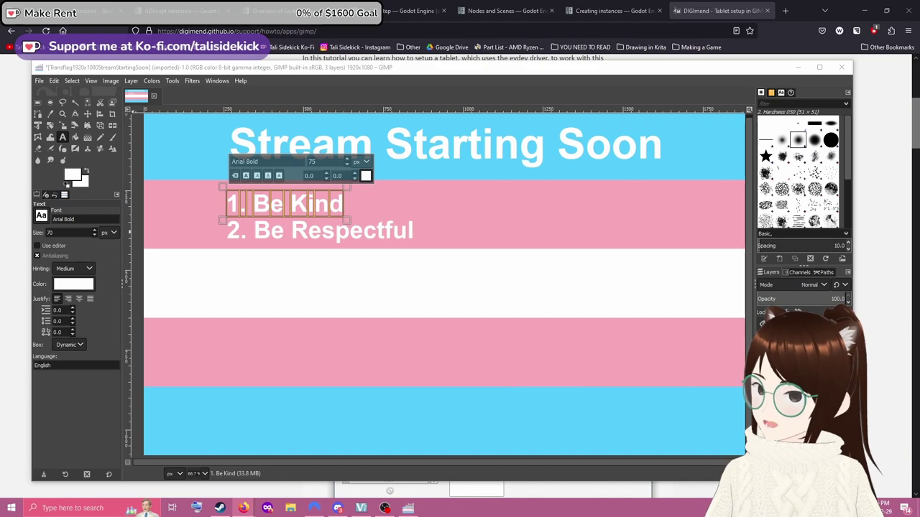
{"action": "left_click", "coordinate": [312, 161]}
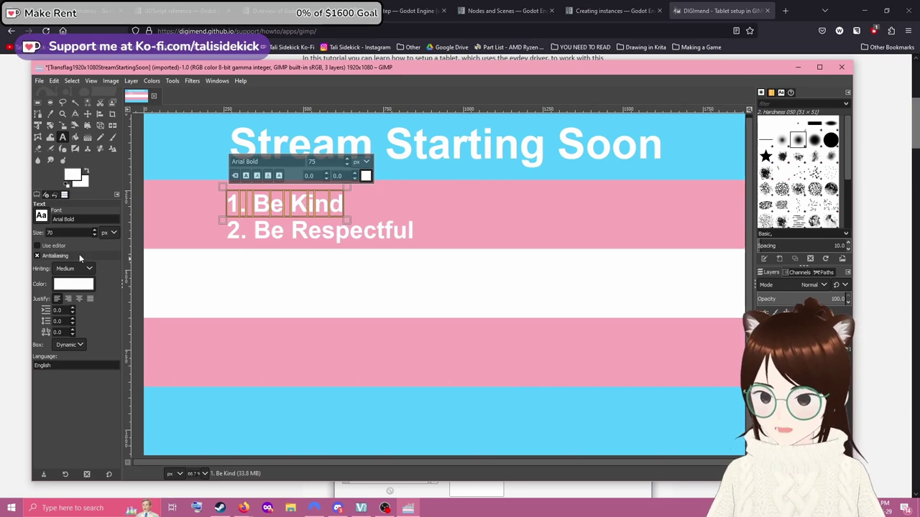
{"action": "double_click", "coordinate": [94, 231]}
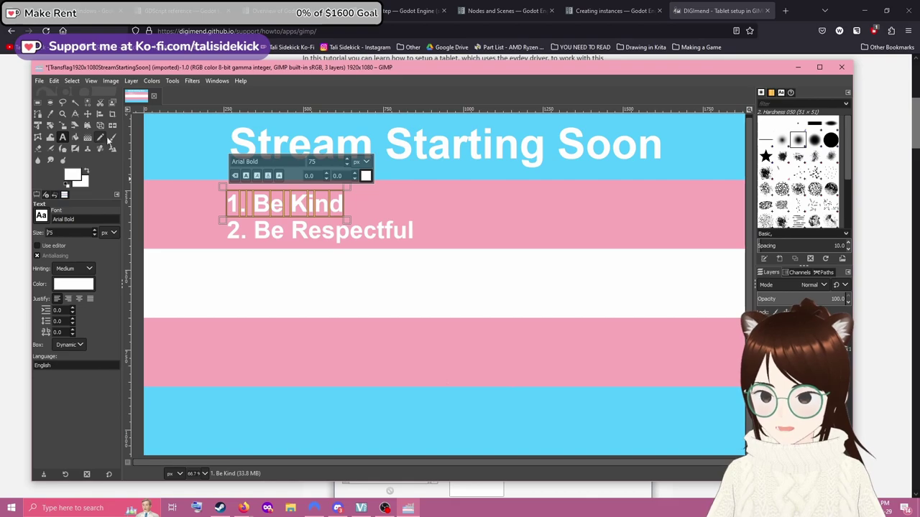
{"action": "left_click", "coordinate": [50, 113]}
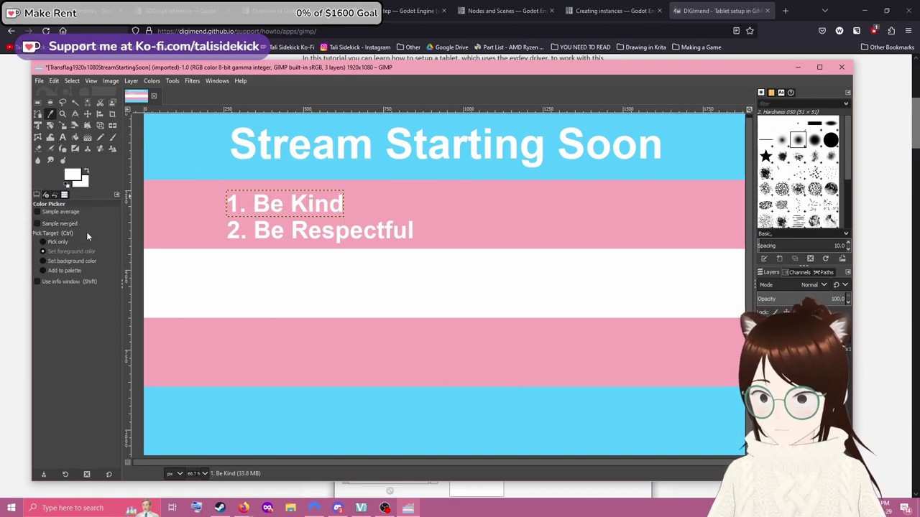
{"action": "right_click", "coordinate": [188, 155]}
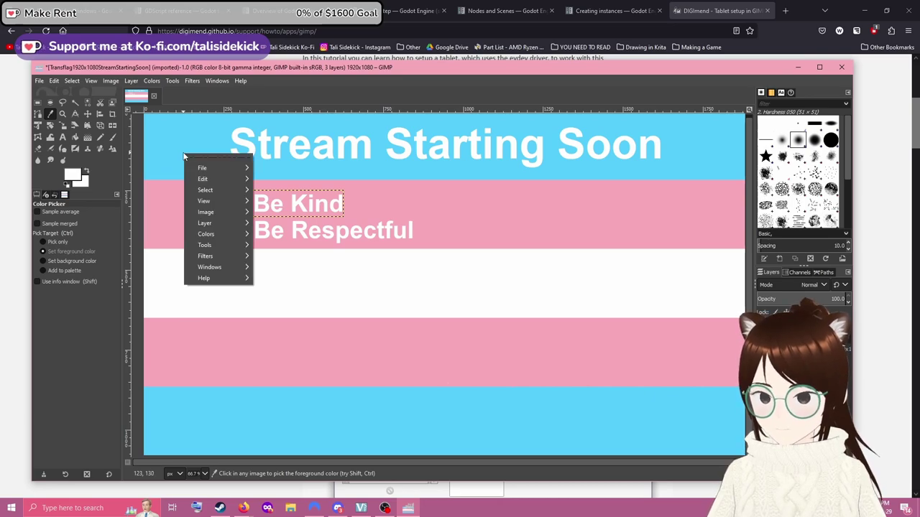
{"action": "left_click", "coordinate": [184, 154]}
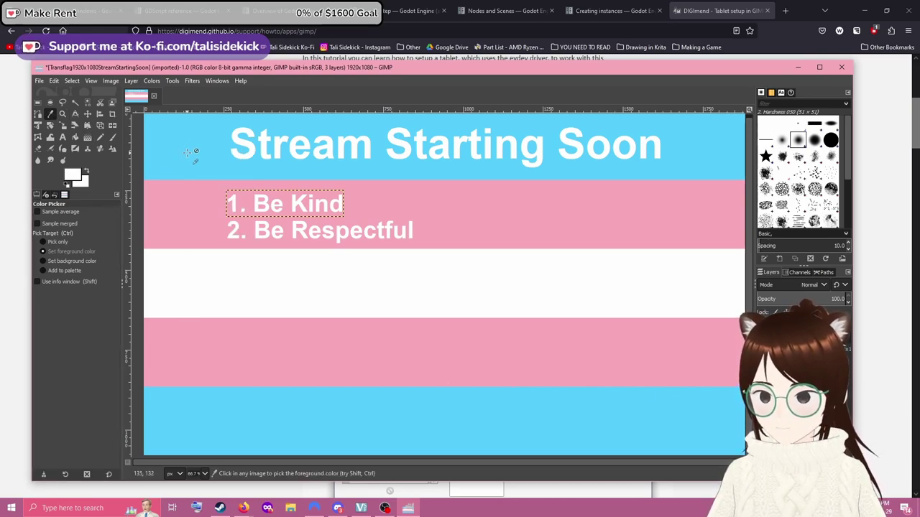
{"action": "left_click", "coordinate": [72, 174]}
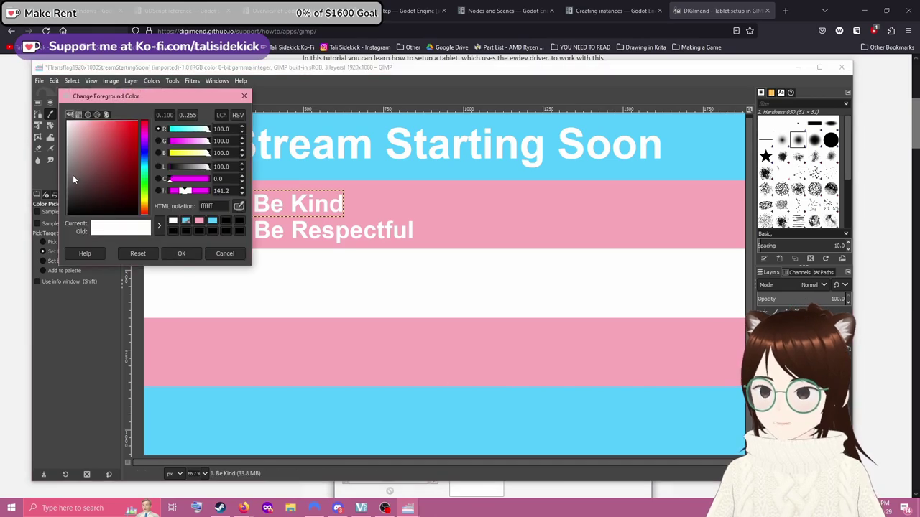
{"action": "left_click", "coordinate": [213, 221]}
{"action": "left_click", "coordinate": [243, 96]}
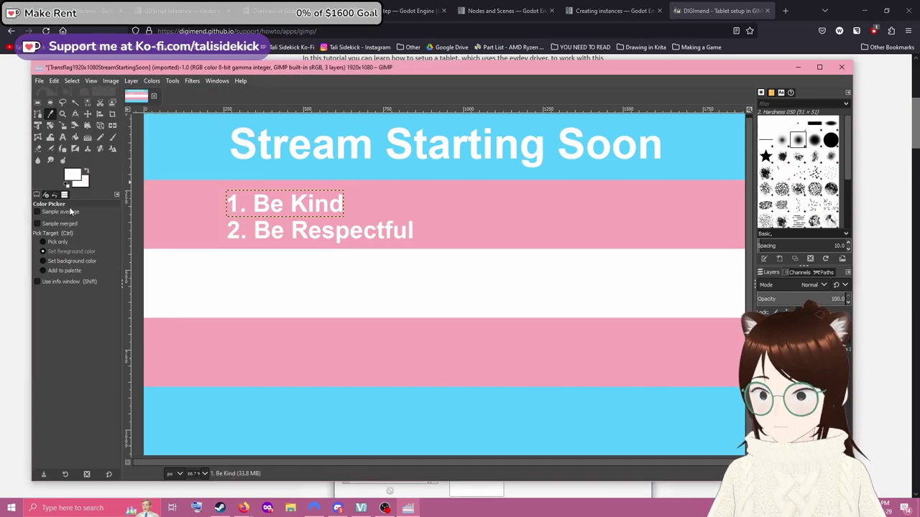
{"action": "left_click", "coordinate": [63, 136]}
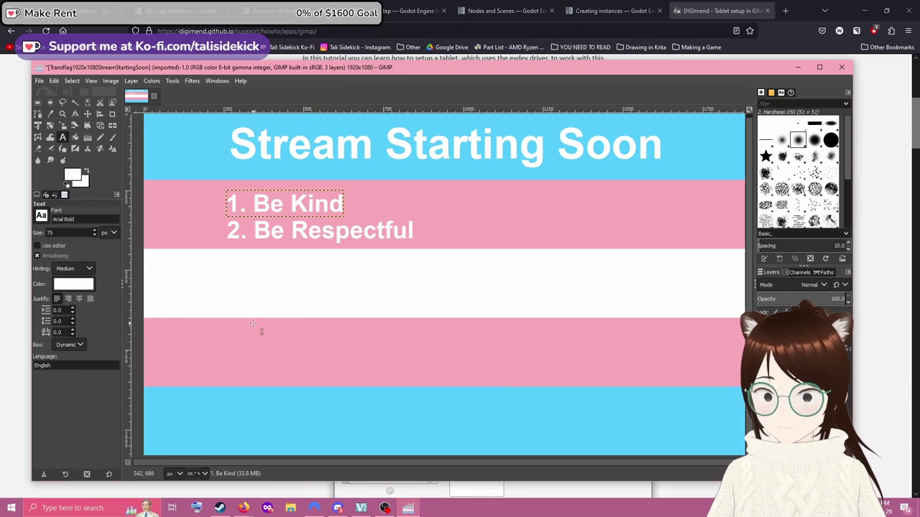
{"action": "left_click", "coordinate": [231, 259]}
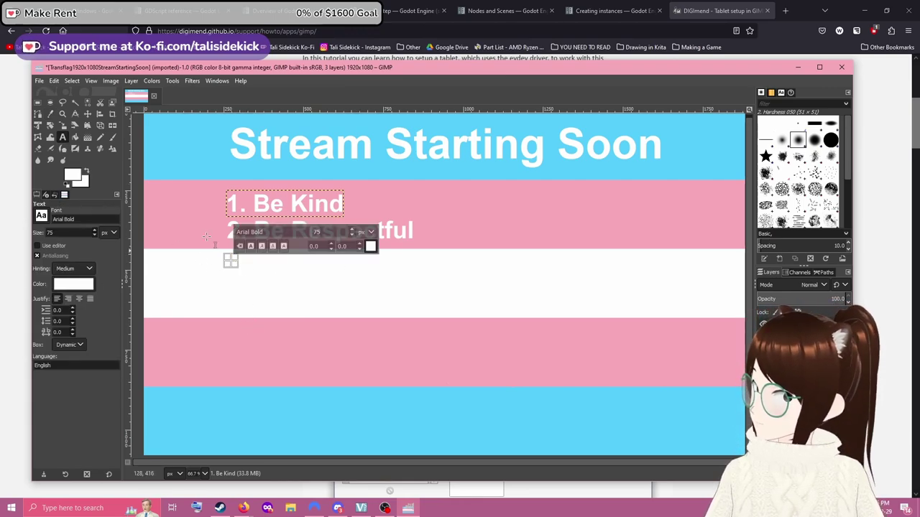
{"action": "type", "text": "Absolutely"}
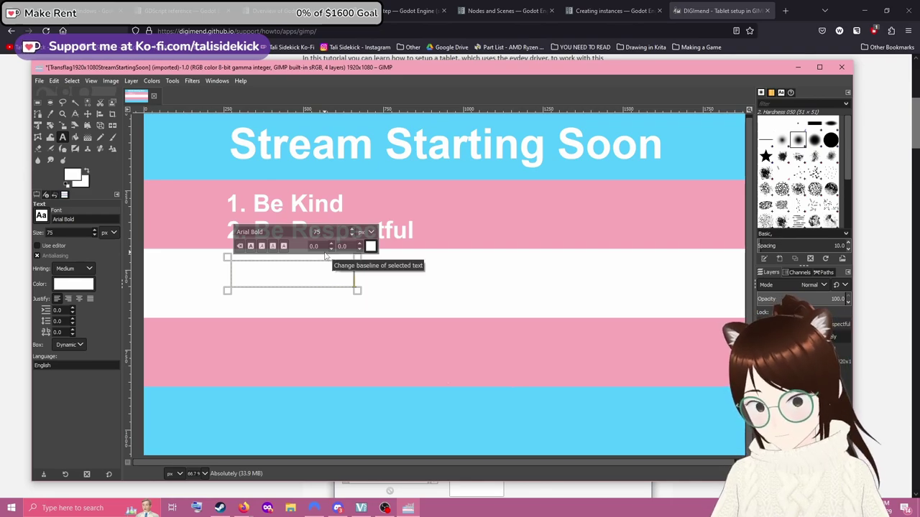
{"action": "key", "text": "BackSpace"}
{"action": "key", "text": "BackSpace"}
{"action": "key", "text": "BackSpace"}
{"action": "key", "text": "BackSpace"}
{"action": "key", "text": "BackSpace"}
{"action": "key", "text": "BackSpace"}
{"action": "key", "text": "BackSpace"}
{"action": "key", "text": "BackSpace"}
{"action": "key", "text": "BackSpace"}
{"action": "key", "text": "BackSpace"}
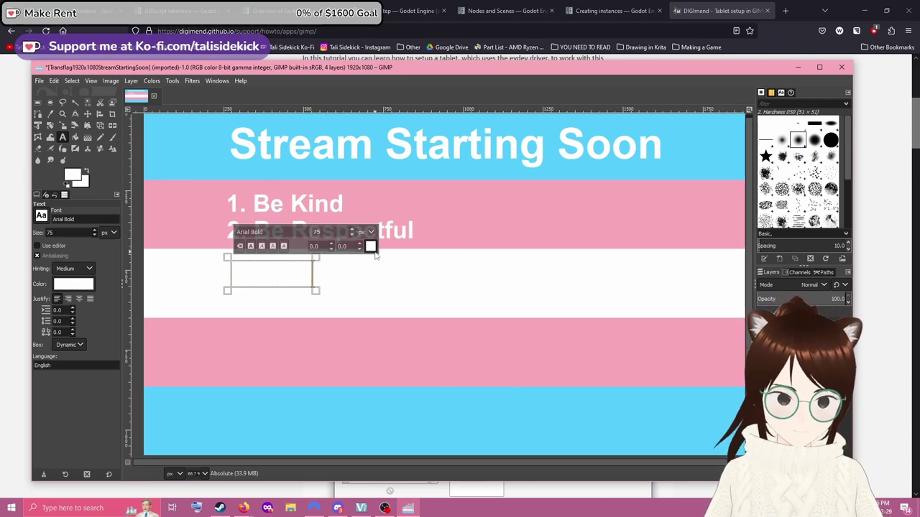
{"action": "left_click", "coordinate": [370, 248]}
{"action": "left_click", "coordinate": [436, 302]}
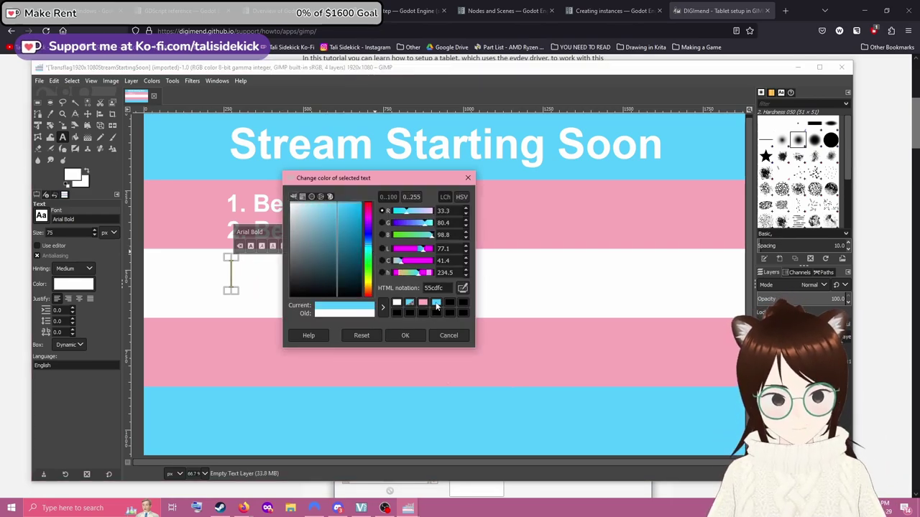
{"action": "left_click", "coordinate": [405, 335]}
{"action": "left_click", "coordinate": [407, 333]}
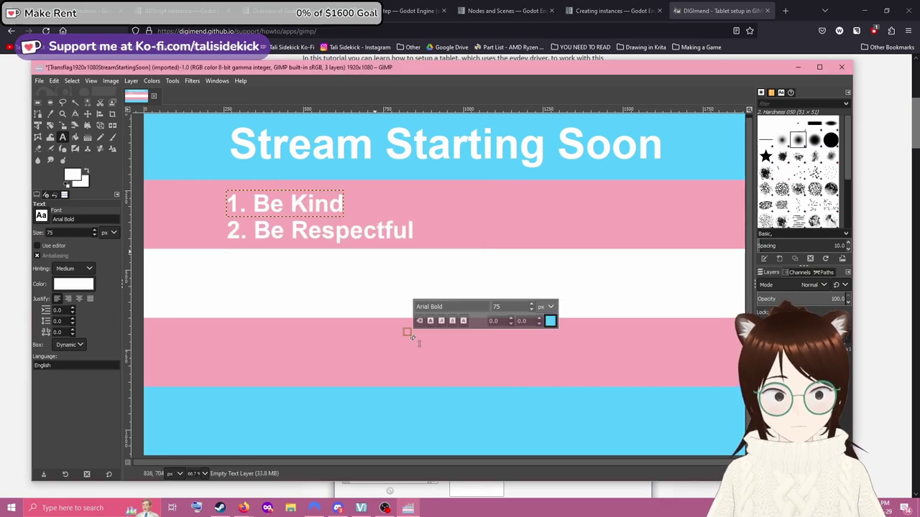
Step: Start a new text with the letter "A" on the white stripe and colour it light blue (55cdfc)
{"action": "left_click", "coordinate": [247, 265]}
{"action": "type", "text": "A"}
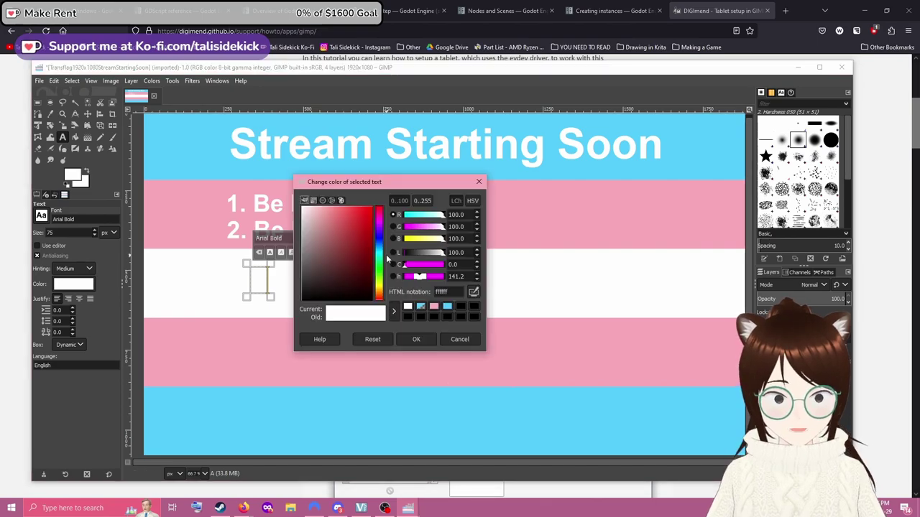
{"action": "left_click", "coordinate": [389, 252]}
{"action": "left_click", "coordinate": [448, 307]}
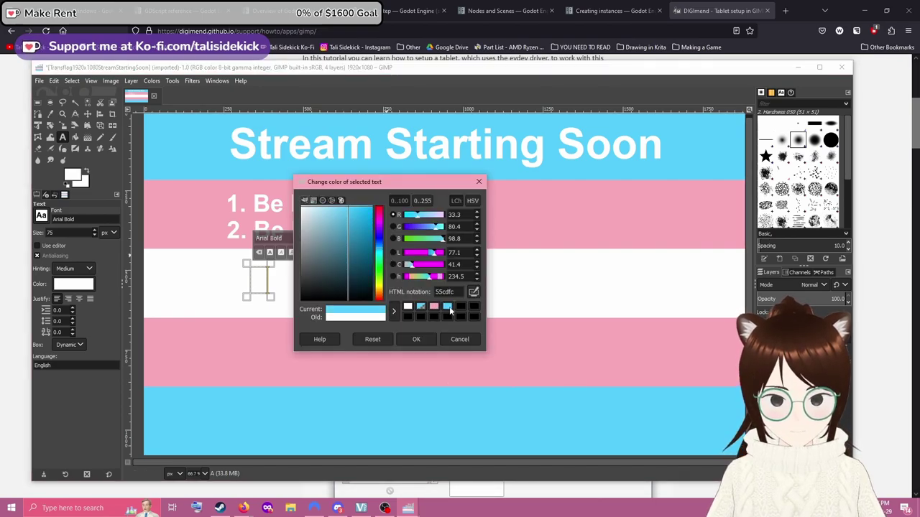
{"action": "left_click", "coordinate": [418, 339]}
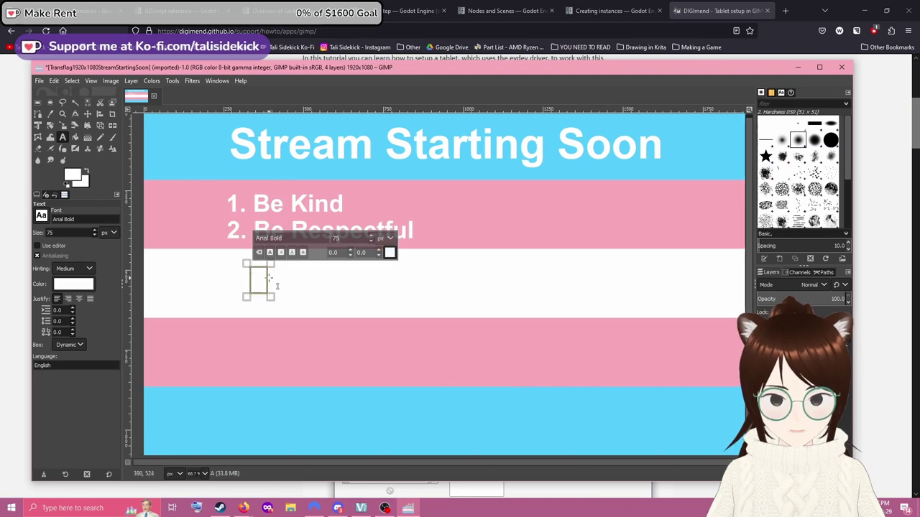
{"action": "left_click", "coordinate": [391, 254]}
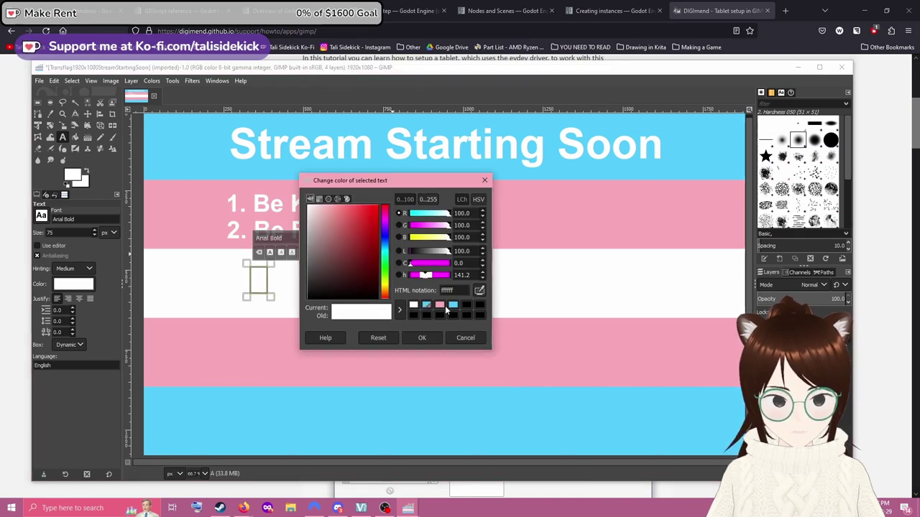
{"action": "left_click", "coordinate": [453, 305]}
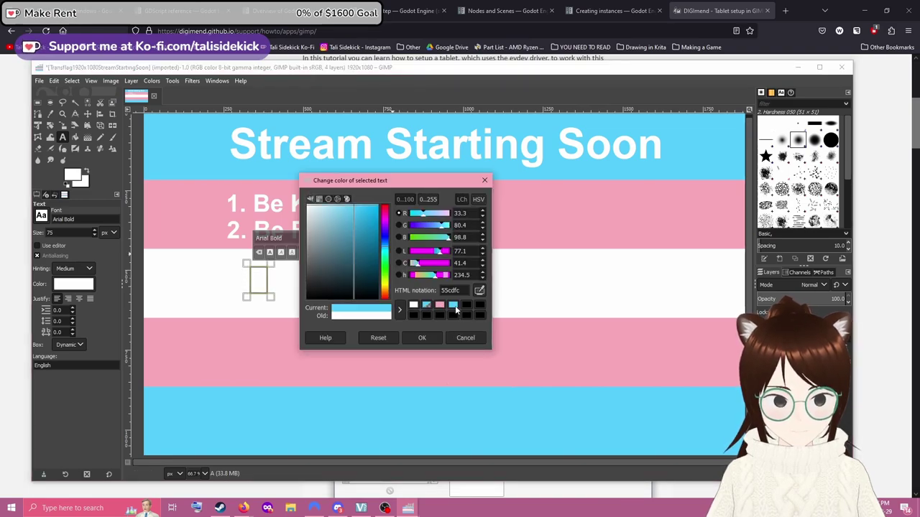
{"action": "left_click", "coordinate": [422, 338]}
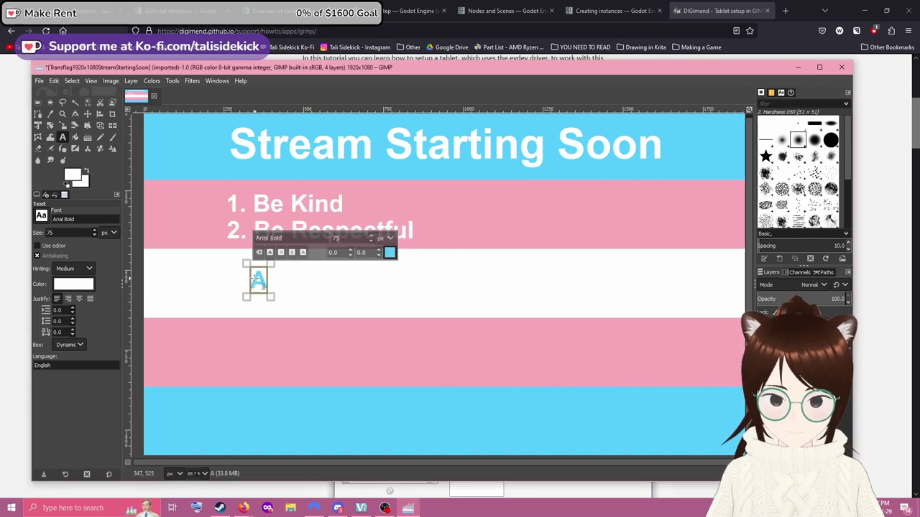
Step: Insert "3." before the "A" on the white stripe and set the whole text's colour to light blue (55cdfc)
{"action": "left_click", "coordinate": [253, 280]}
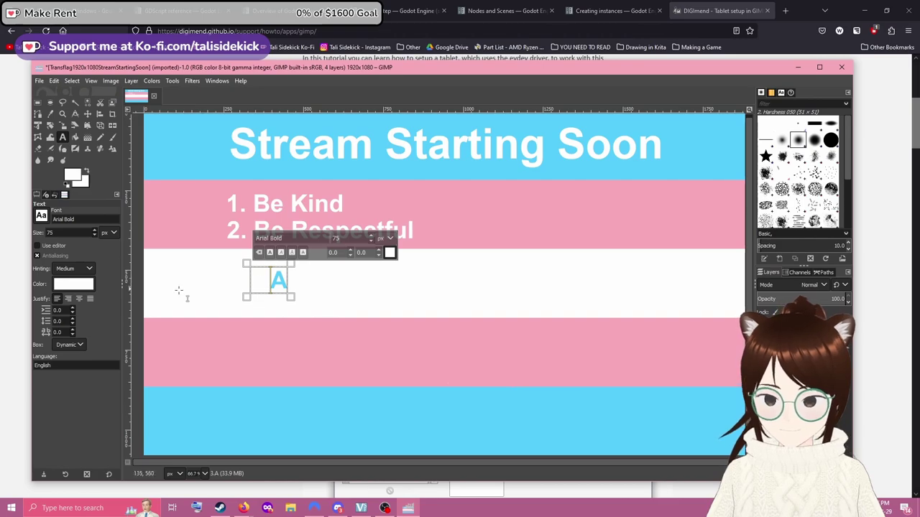
{"action": "left_click", "coordinate": [84, 286]}
{"action": "left_click", "coordinate": [118, 334]}
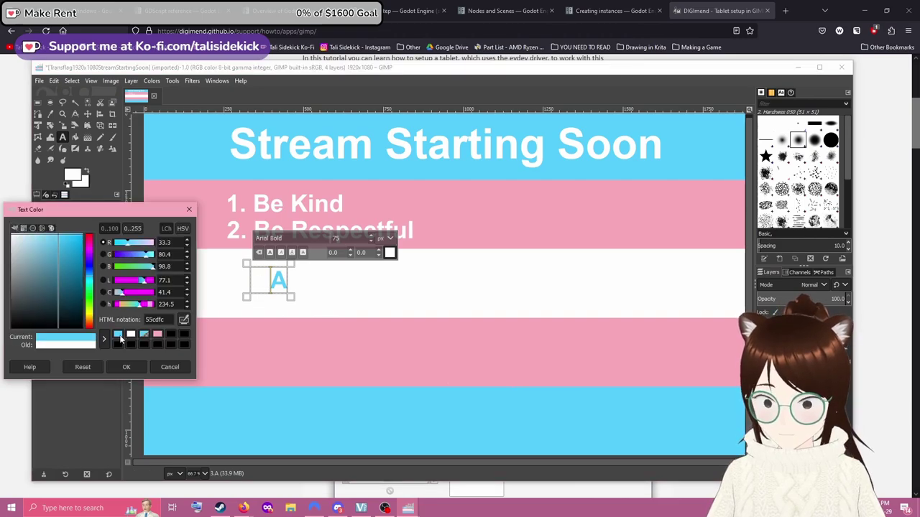
{"action": "left_click", "coordinate": [126, 368]}
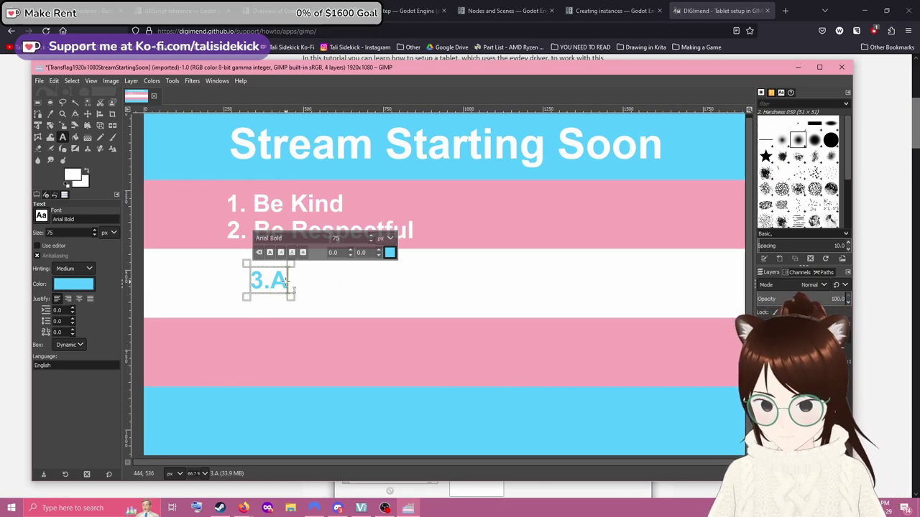
Step: Complete the blue text on the white stripe so it reads "3. Absolutely No Bigotry"
{"action": "key", "text": "BackSpace"}
{"action": "type", "text": "Ab"}
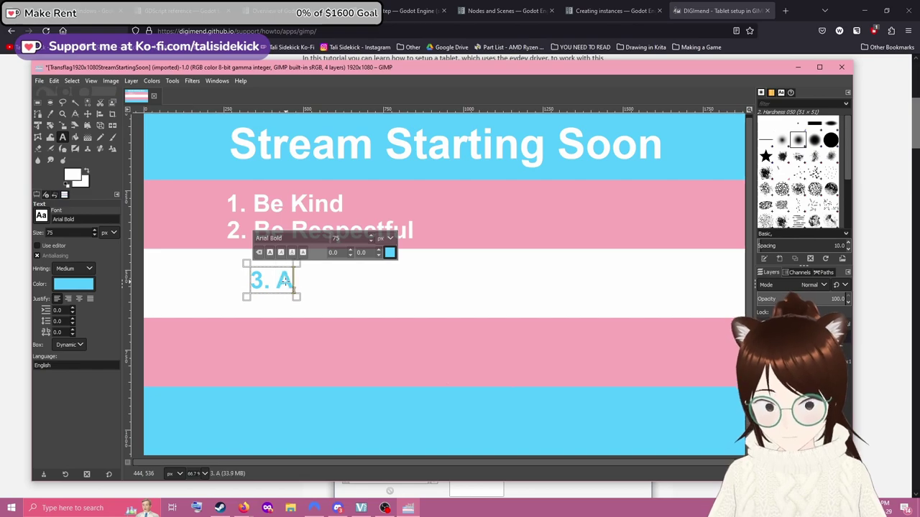
{"action": "type", "text": "solute"}
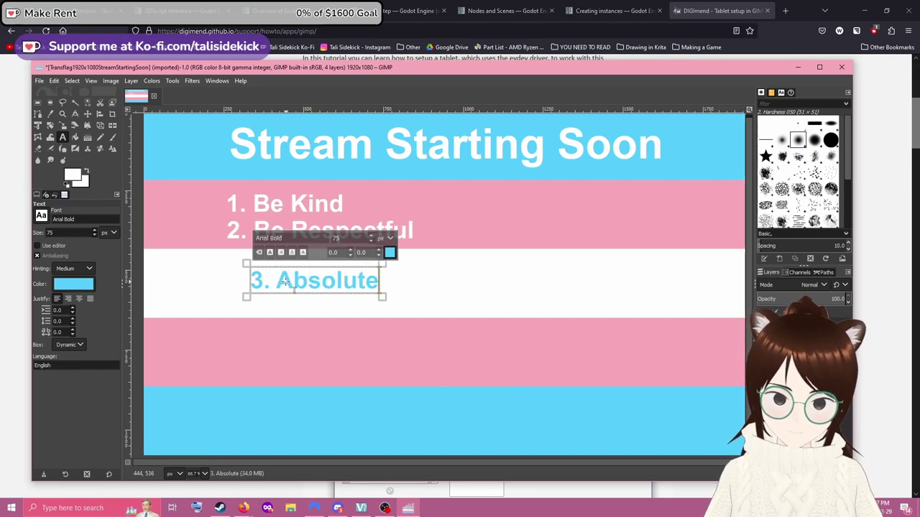
{"action": "type", "text": "ly No BB"}
{"action": "key", "text": "BackSpace"}
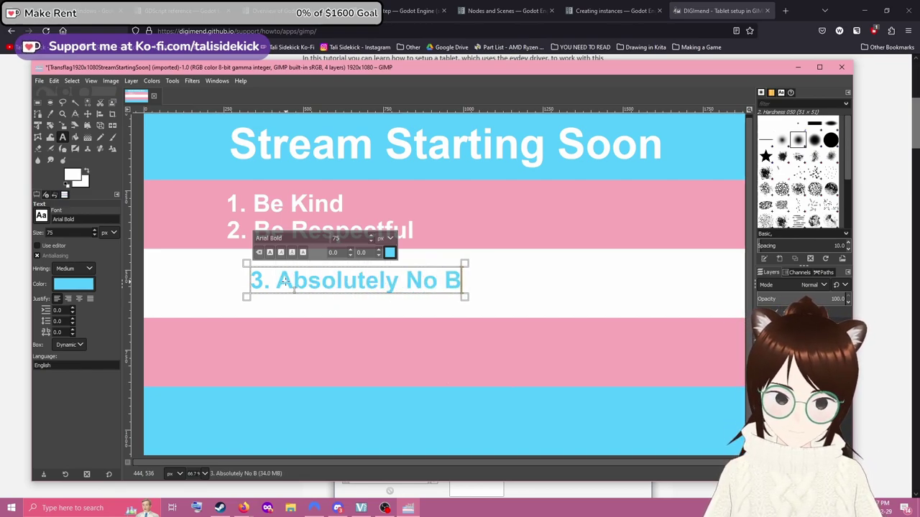
{"action": "type", "text": "igotry"}
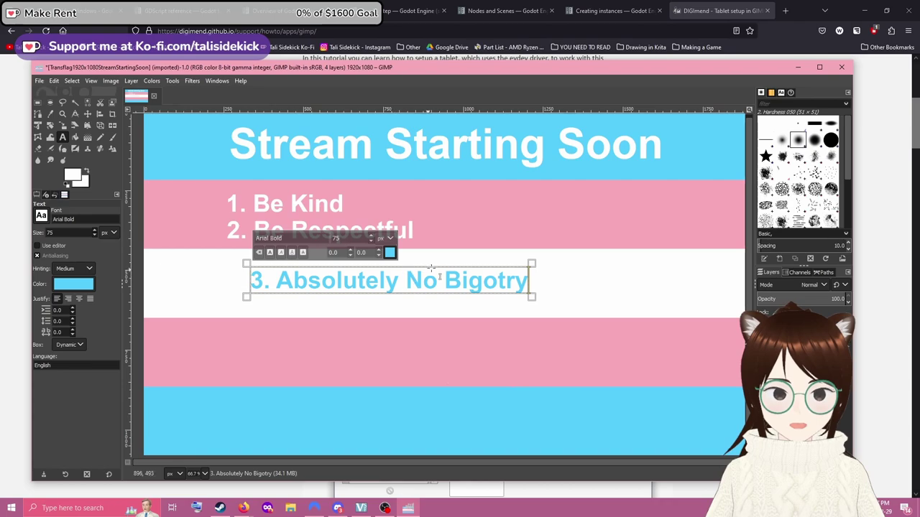
Step: Move "3. Absolutely No Bigotry" to the upper part of the white stripe, aligned with the left edge of the rules above
{"action": "left_click", "coordinate": [89, 113]}
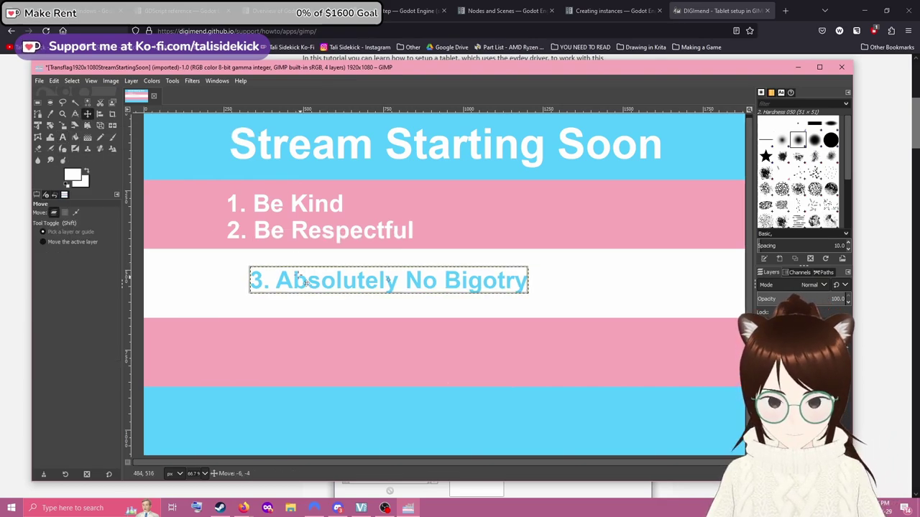
{"action": "left_click_drag", "start_coordinate": [307, 284], "coordinate": [282, 268]}
{"action": "left_click_drag", "start_coordinate": [276, 231], "coordinate": [277, 230]}
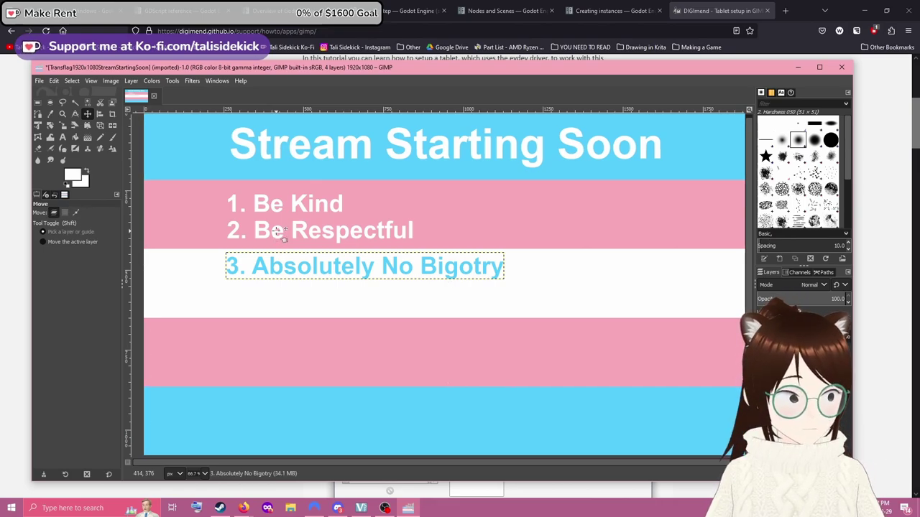
{"action": "left_click_drag", "start_coordinate": [277, 270], "coordinate": [282, 276]}
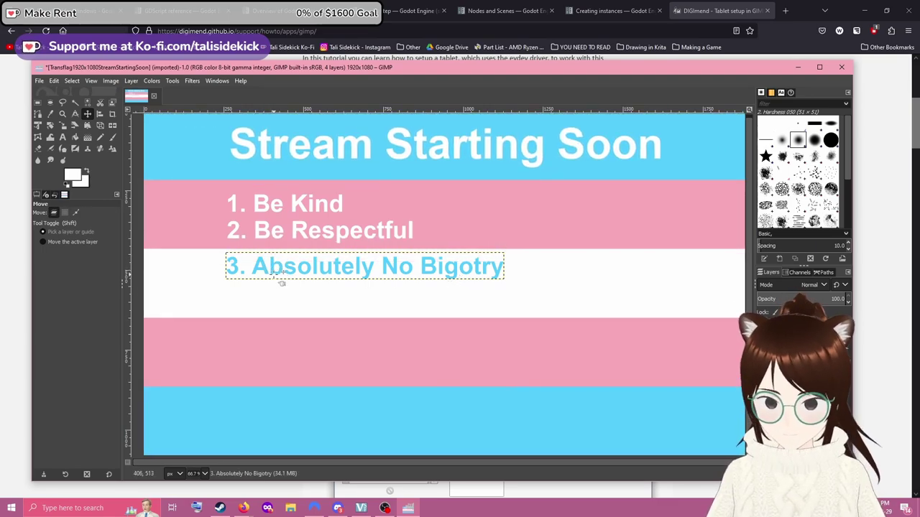
{"action": "left_click", "coordinate": [275, 268]}
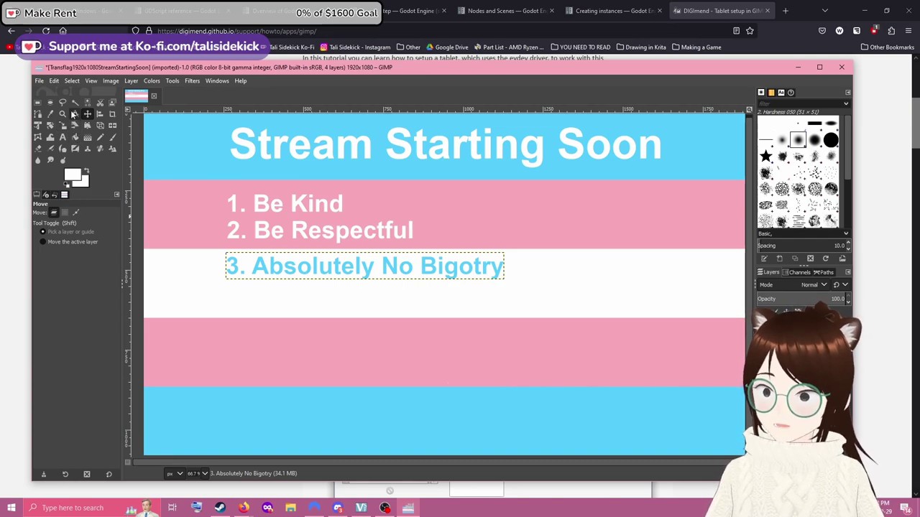
Step: Start a text below "3. Absolutely No Bigotry" and set the Text tool's colour to light blue (55cdfc)
{"action": "left_click", "coordinate": [63, 136]}
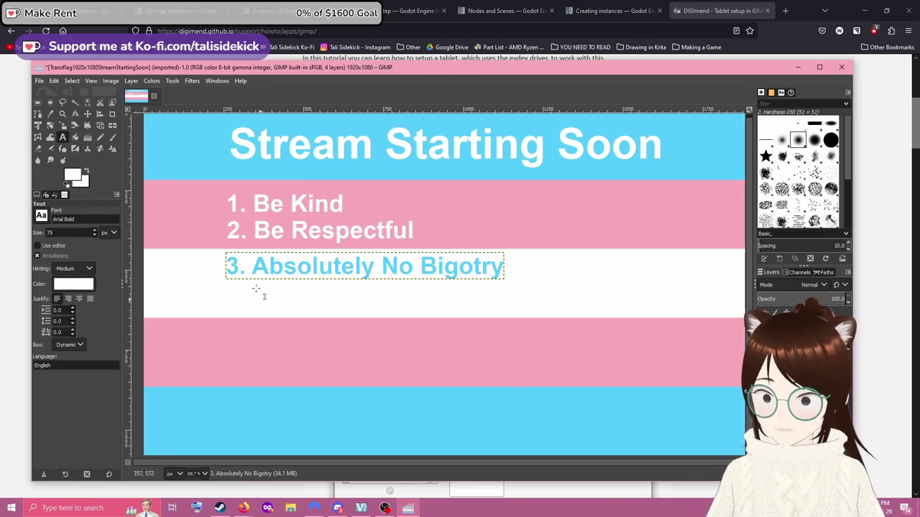
{"action": "left_click", "coordinate": [233, 297]}
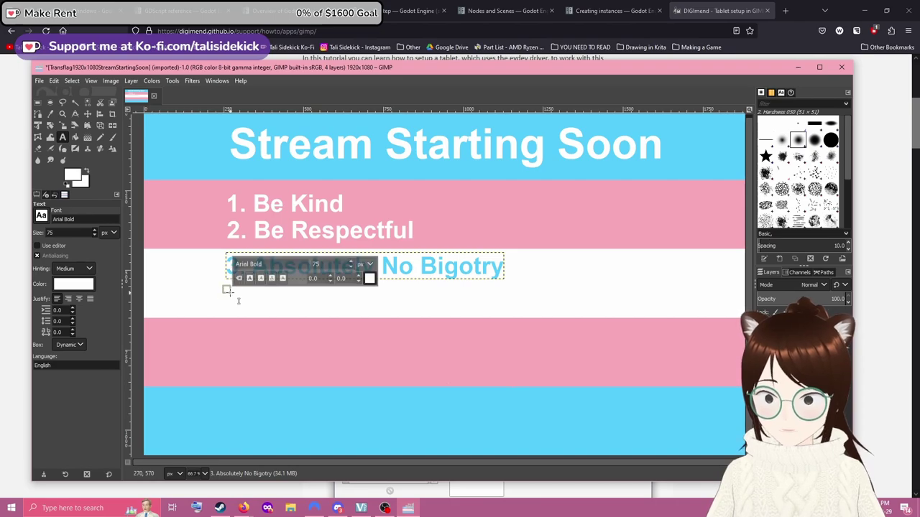
{"action": "left_click", "coordinate": [89, 287]}
{"action": "left_click", "coordinate": [119, 335]}
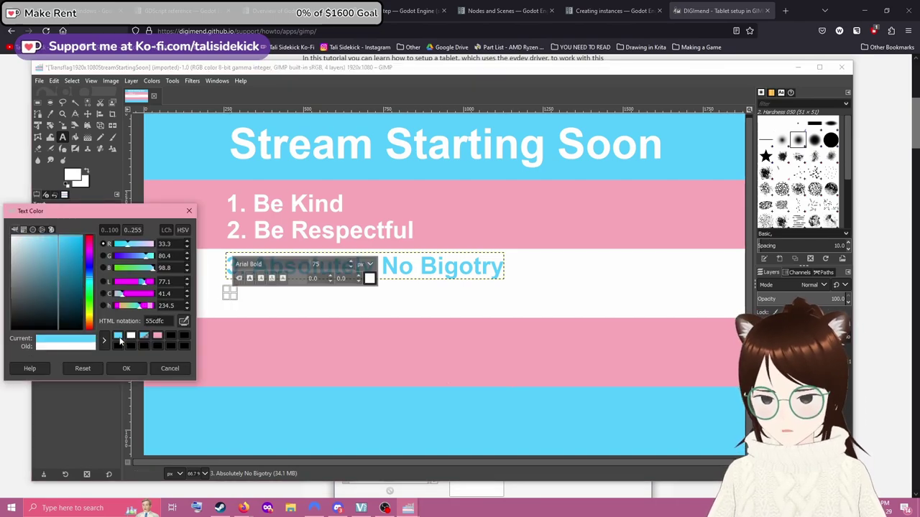
{"action": "left_click", "coordinate": [137, 367]}
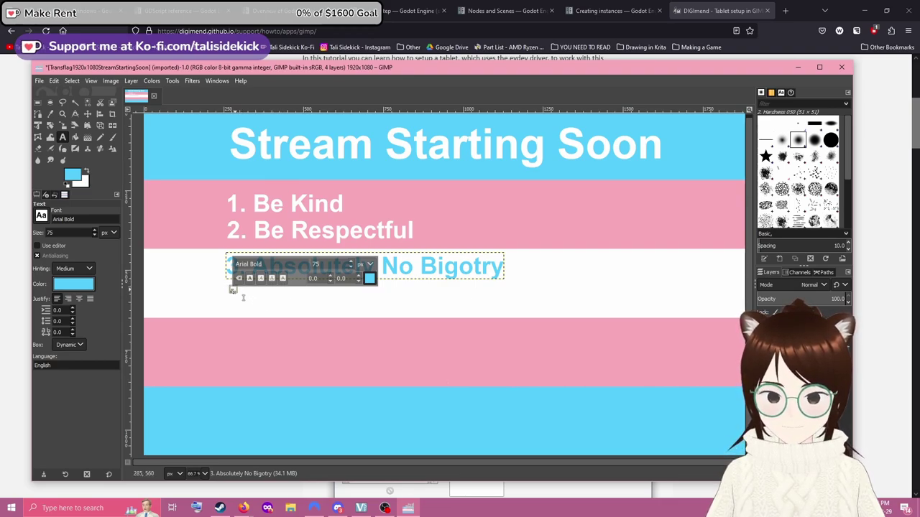
{"action": "key", "text": "a"}
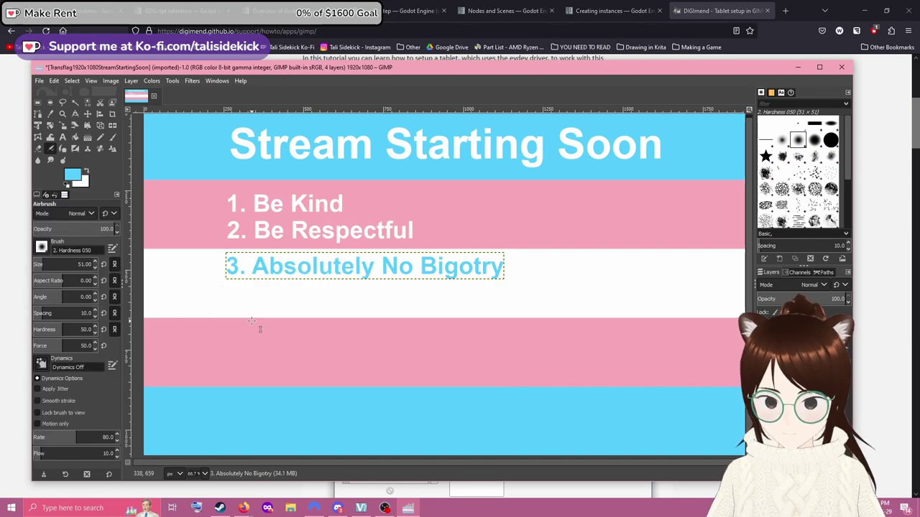
Step: Add a text below "3. Absolutely No Bigotry" on the white stripe, reading "4. Leave The Rivalry"
{"action": "left_click", "coordinate": [63, 136]}
{"action": "left_click", "coordinate": [232, 288]}
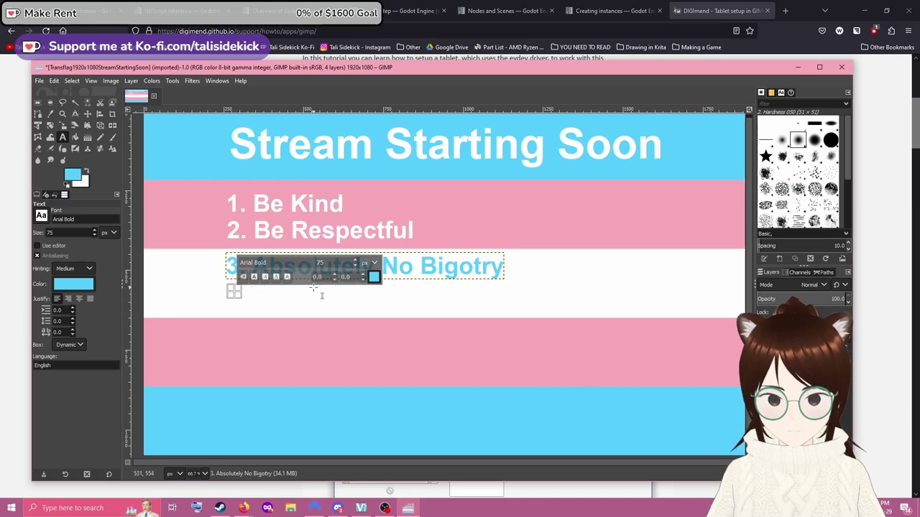
{"action": "type", "text": "3"}
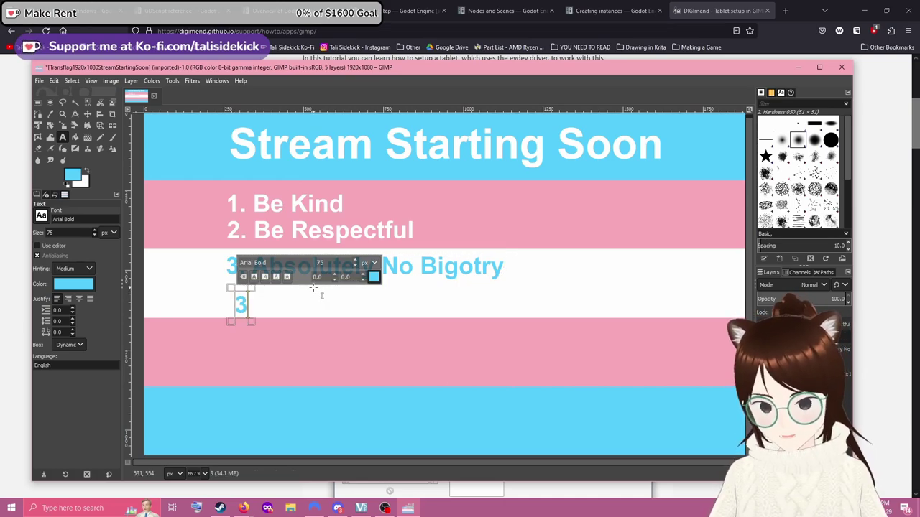
{"action": "key", "text": "BackSpace"}
{"action": "type", "text": "4."}
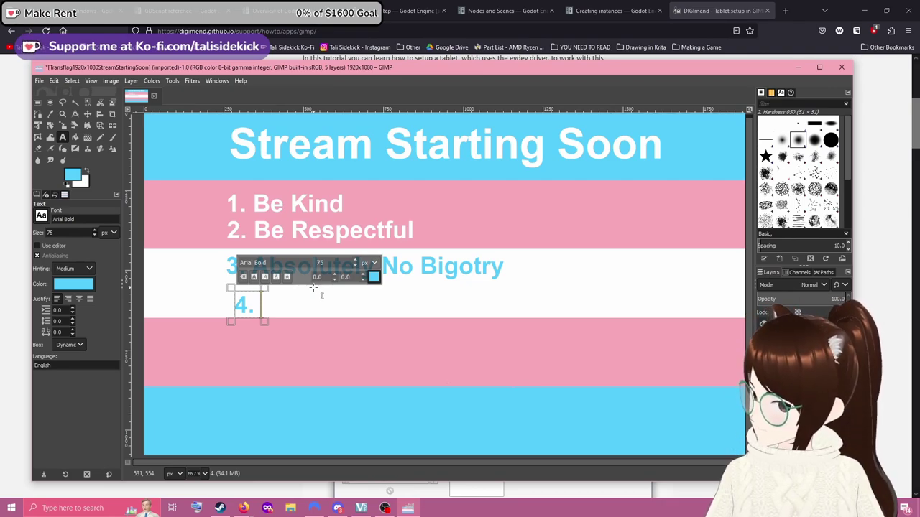
{"action": "type", "text": "Leave The"}
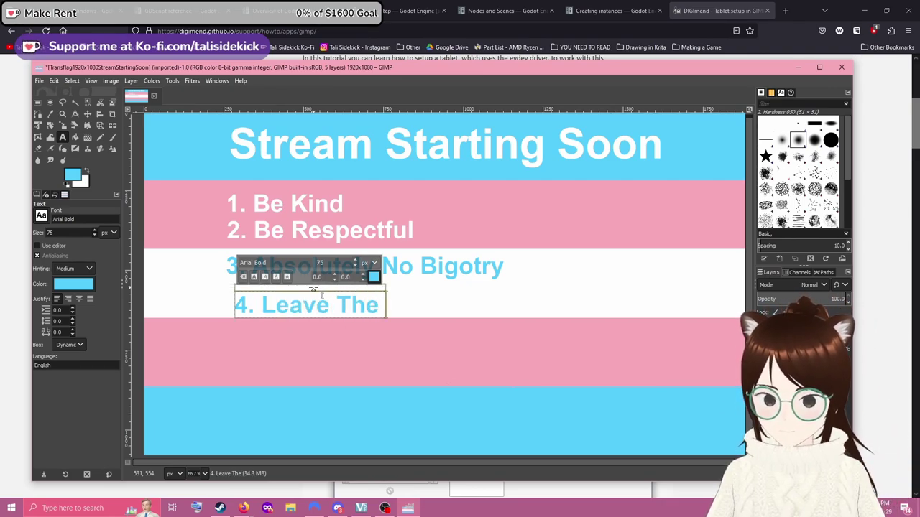
{"action": "type", "text": " Rivalry"}
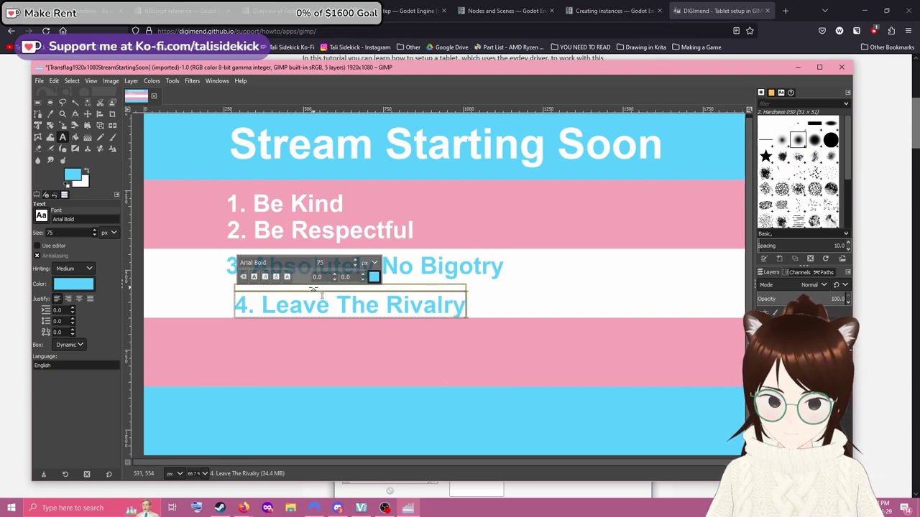
Step: Change "Rivalry" to "Rivalries" in the fourth rule and continue it with "Outside Behind"
{"action": "type", "text": "'s"}
{"action": "key", "text": "BackSpace"}
{"action": "key", "text": "BackSpace"}
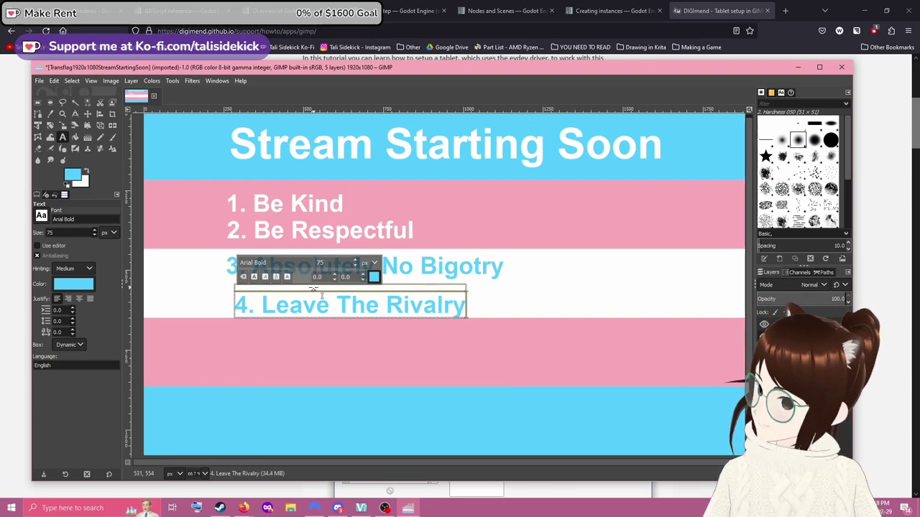
{"action": "key", "text": "BackSpace"}
{"action": "type", "text": "ie"}
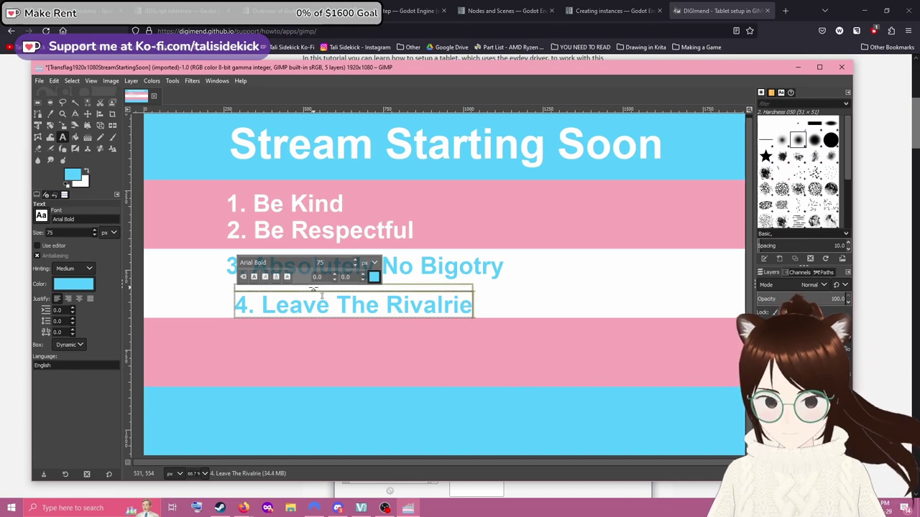
{"action": "type", "text": "s Outsid"}
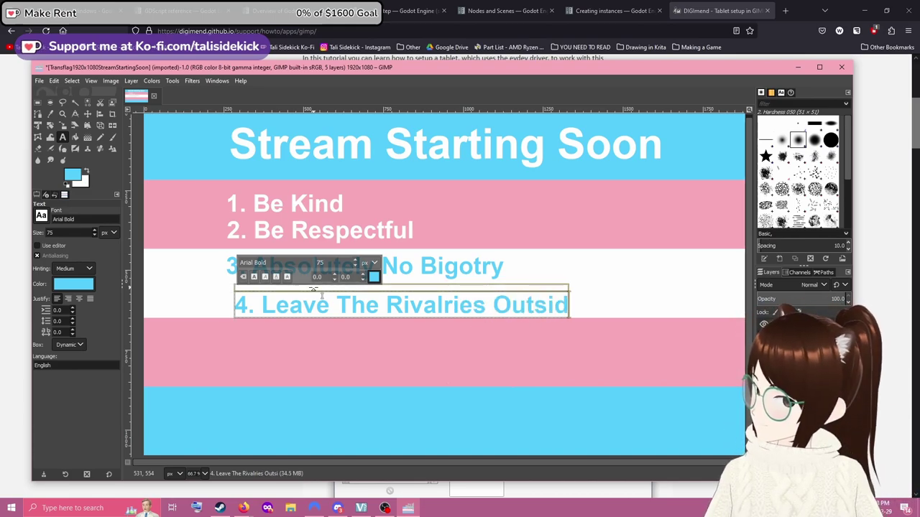
{"action": "type", "text": "e Behing"}
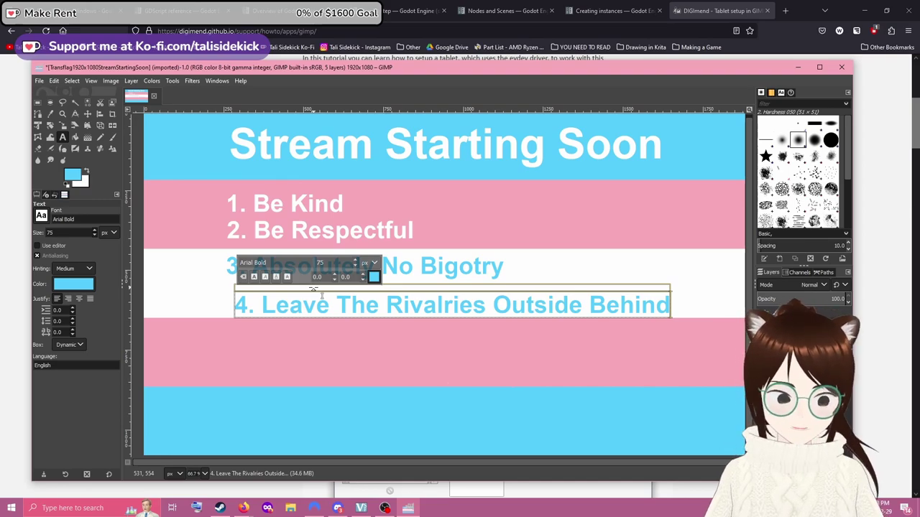
Step: Delete "Behind" from the end of the fourth rule so it reads "4. Leave The Rivalries Outside"
{"action": "key", "text": "BackSpace"}
{"action": "key", "text": "BackSpace"}
{"action": "key", "text": "BackSpace"}
{"action": "key", "text": "BackSpace"}
{"action": "key", "text": "BackSpace"}
{"action": "key", "text": "BackSpace"}
{"action": "key", "text": "BackSpace"}
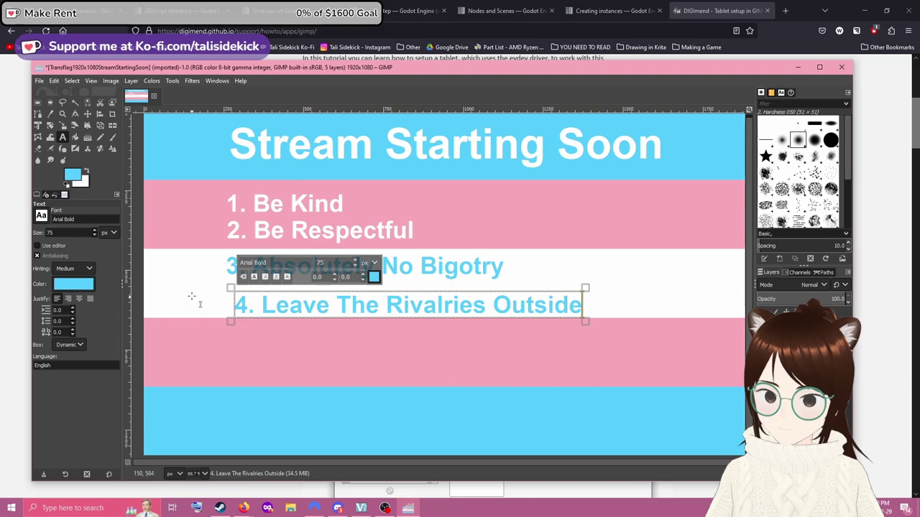
Step: Start a text at the upper edge of the lower pink stripe and set the Text tool's colour to pink (f7a8b8)
{"action": "left_click", "coordinate": [79, 284]}
{"action": "left_click", "coordinate": [157, 338]}
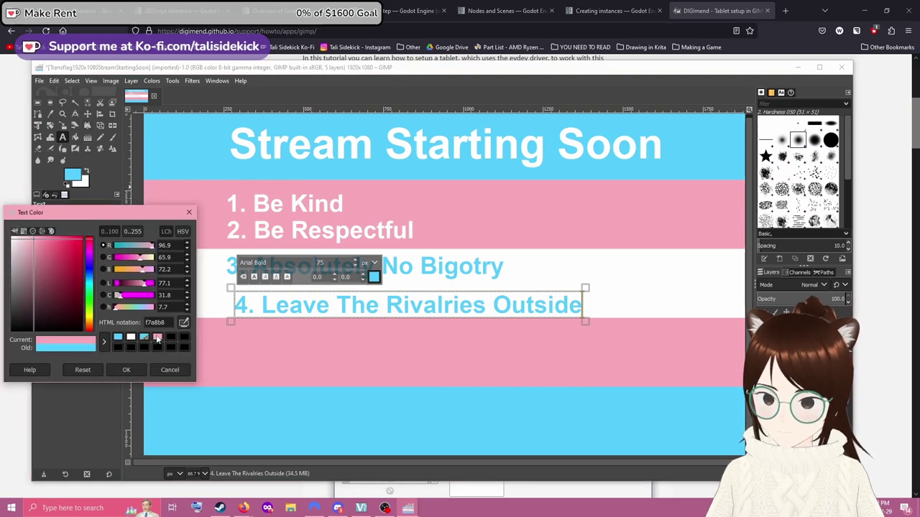
{"action": "left_click", "coordinate": [245, 324]}
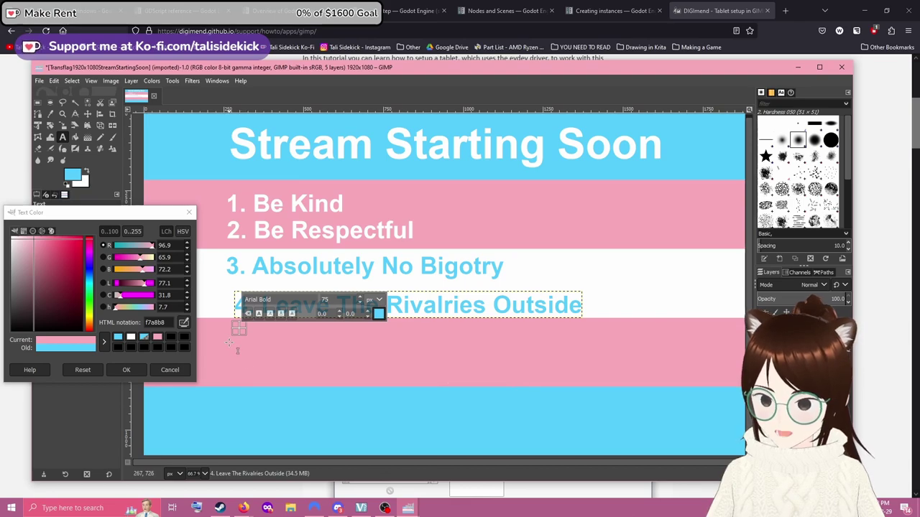
{"action": "left_click", "coordinate": [126, 369]}
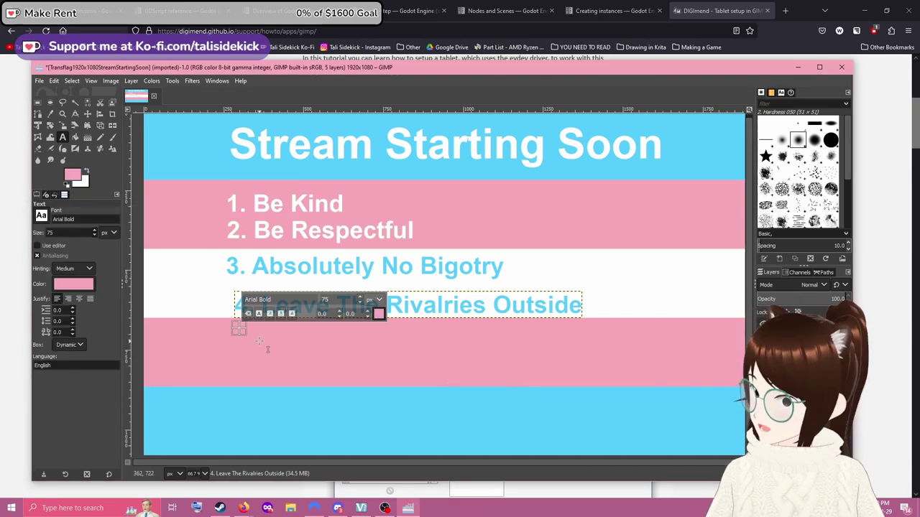